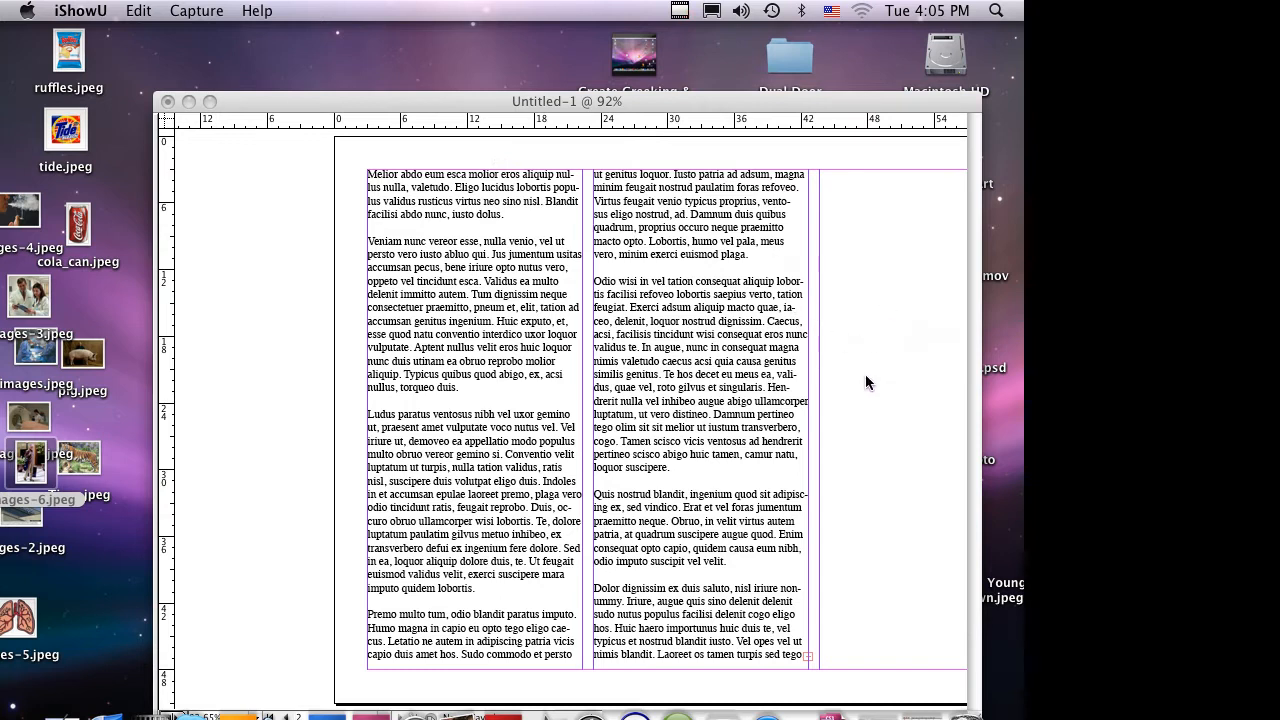
- Switch to Safari, open Google Images and search it for "Hospitals"
click(805, 325)
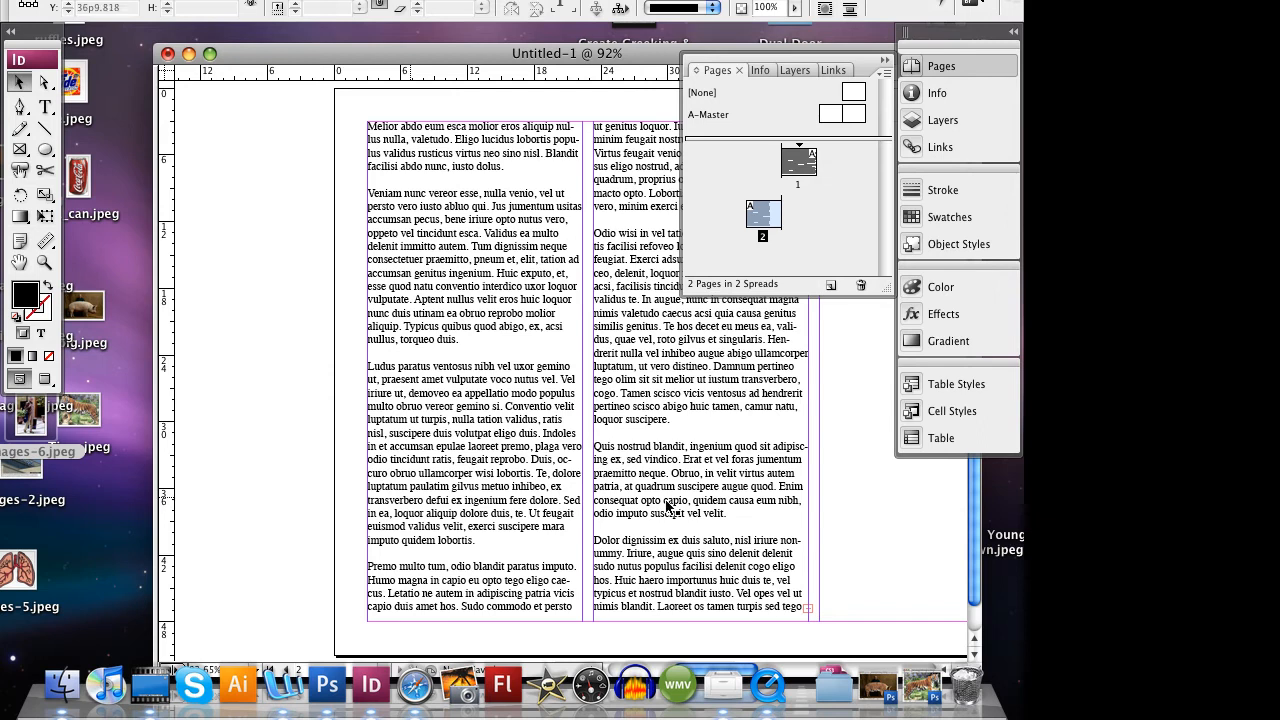
click(414, 686)
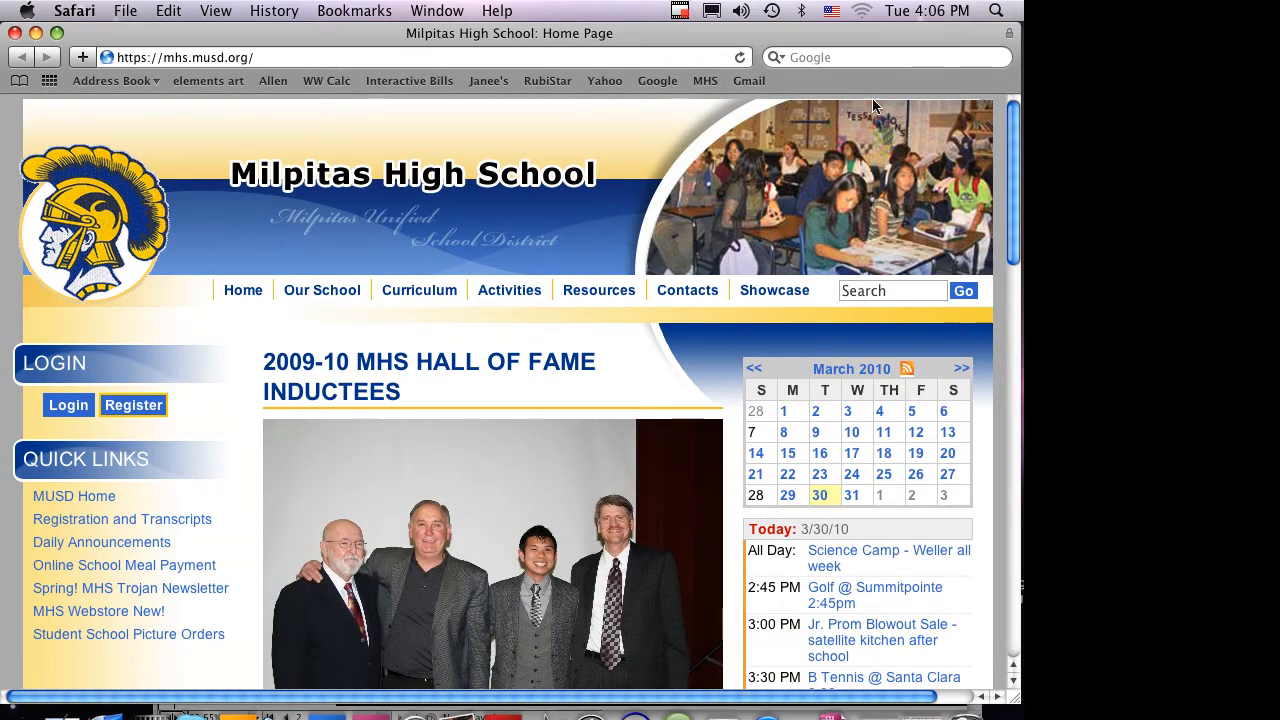
click(657, 32)
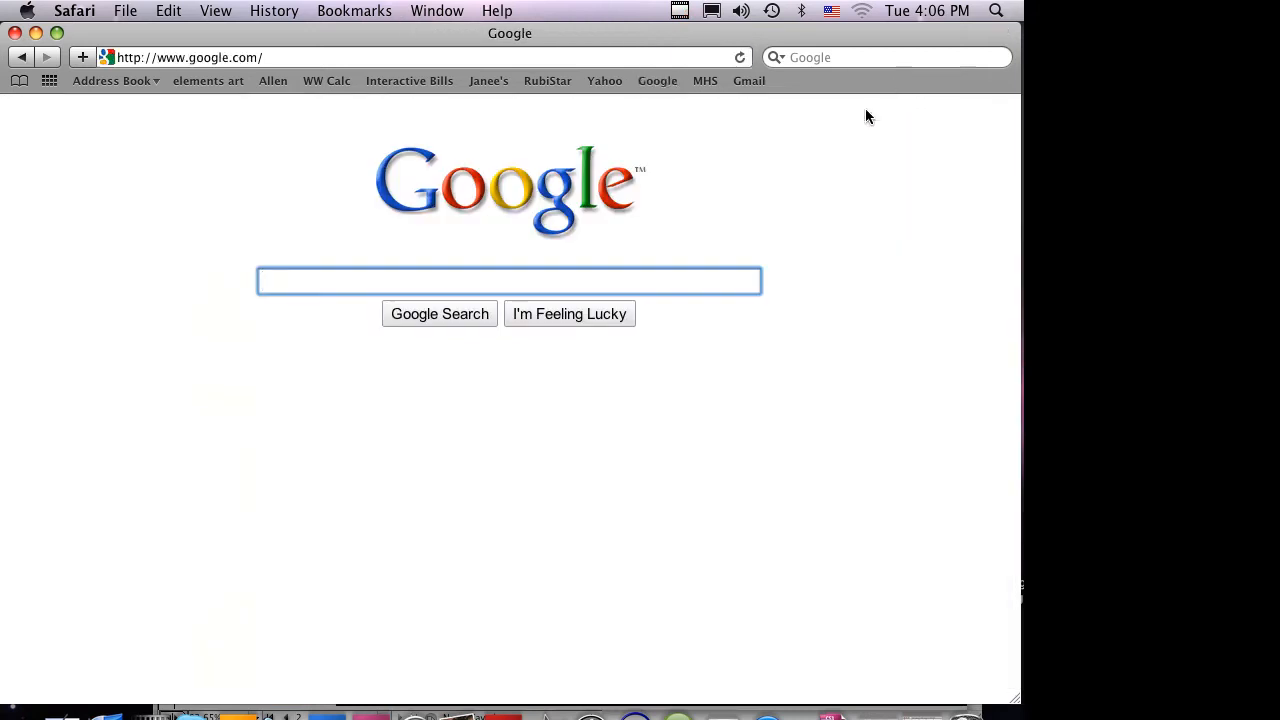
click(72, 107)
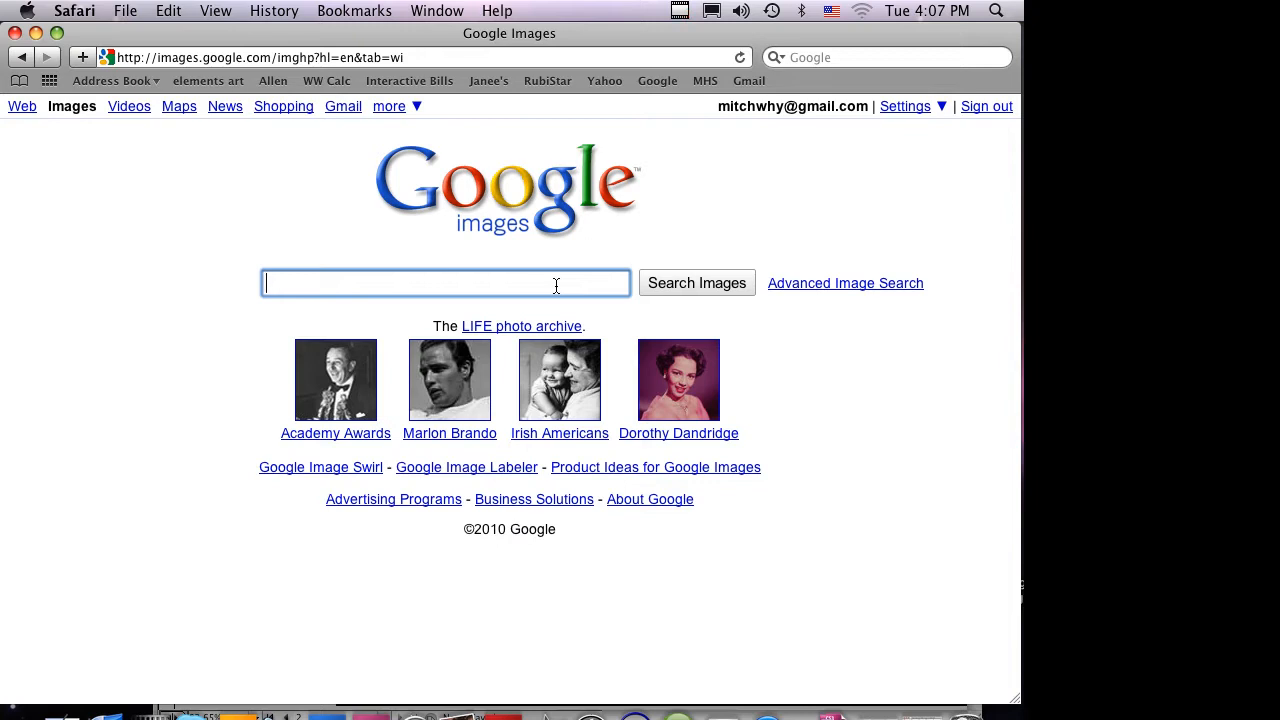
text(Ho)
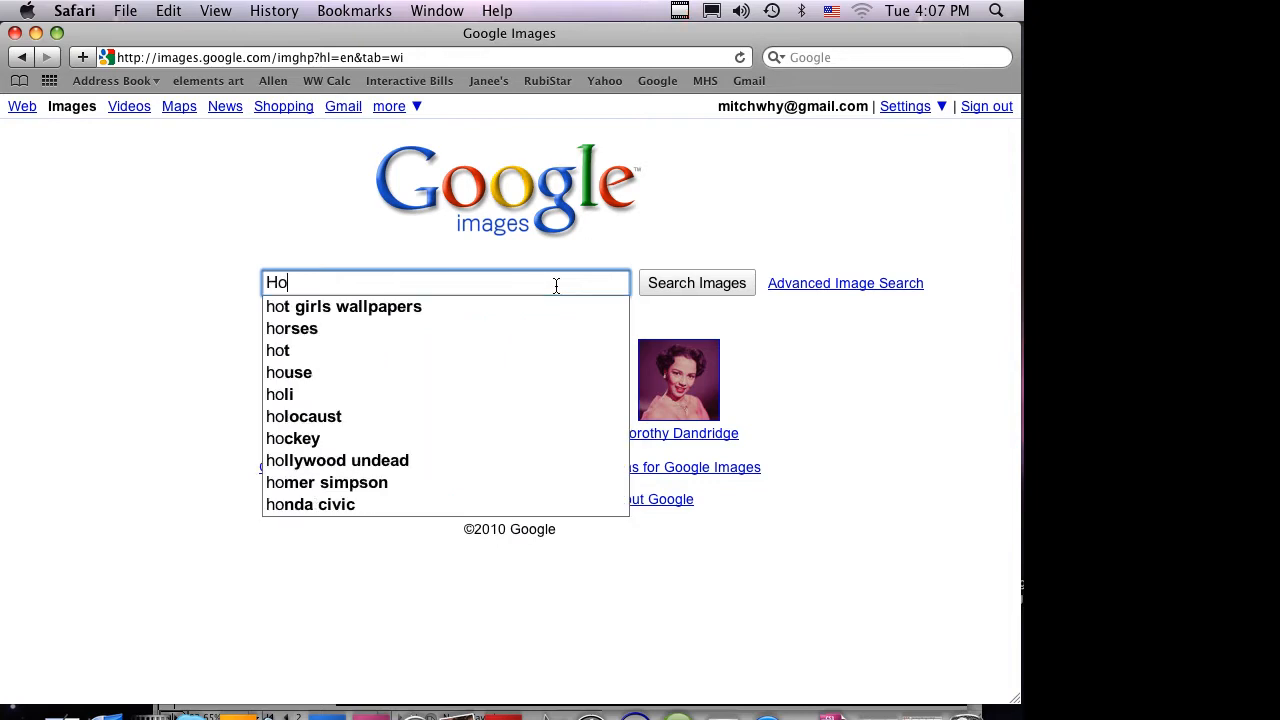
text(spitals)
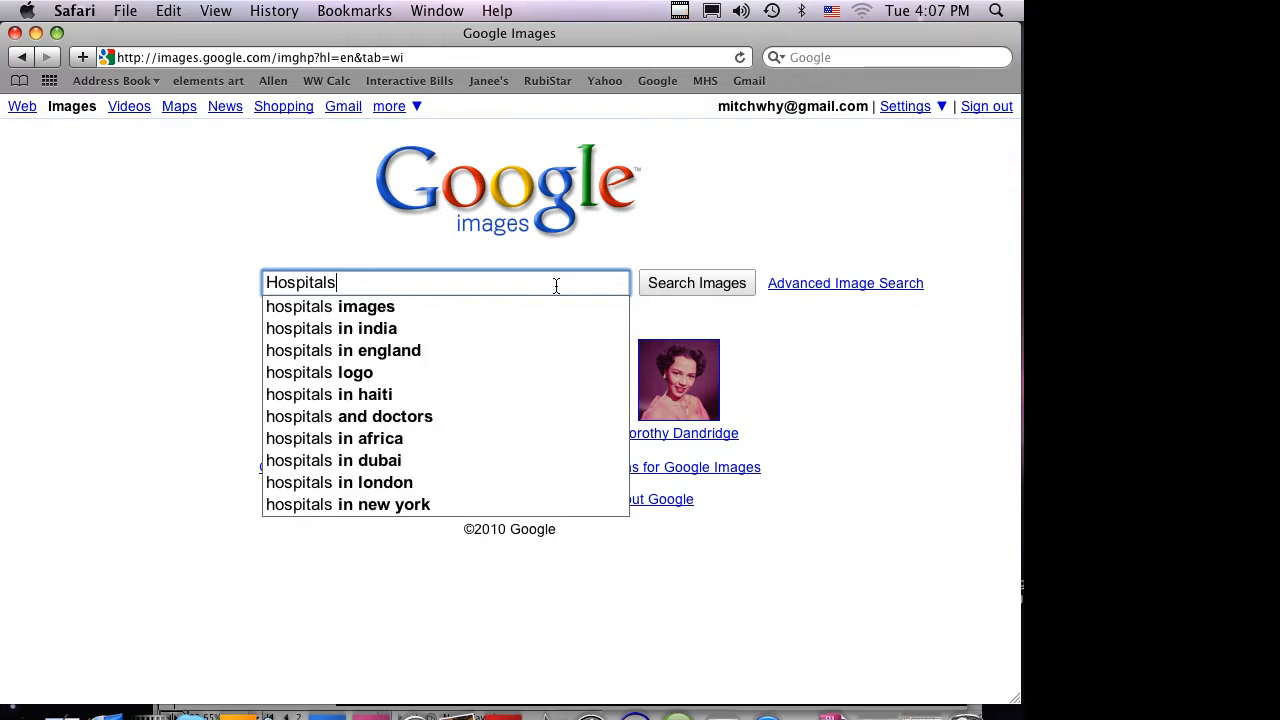
key(Return)
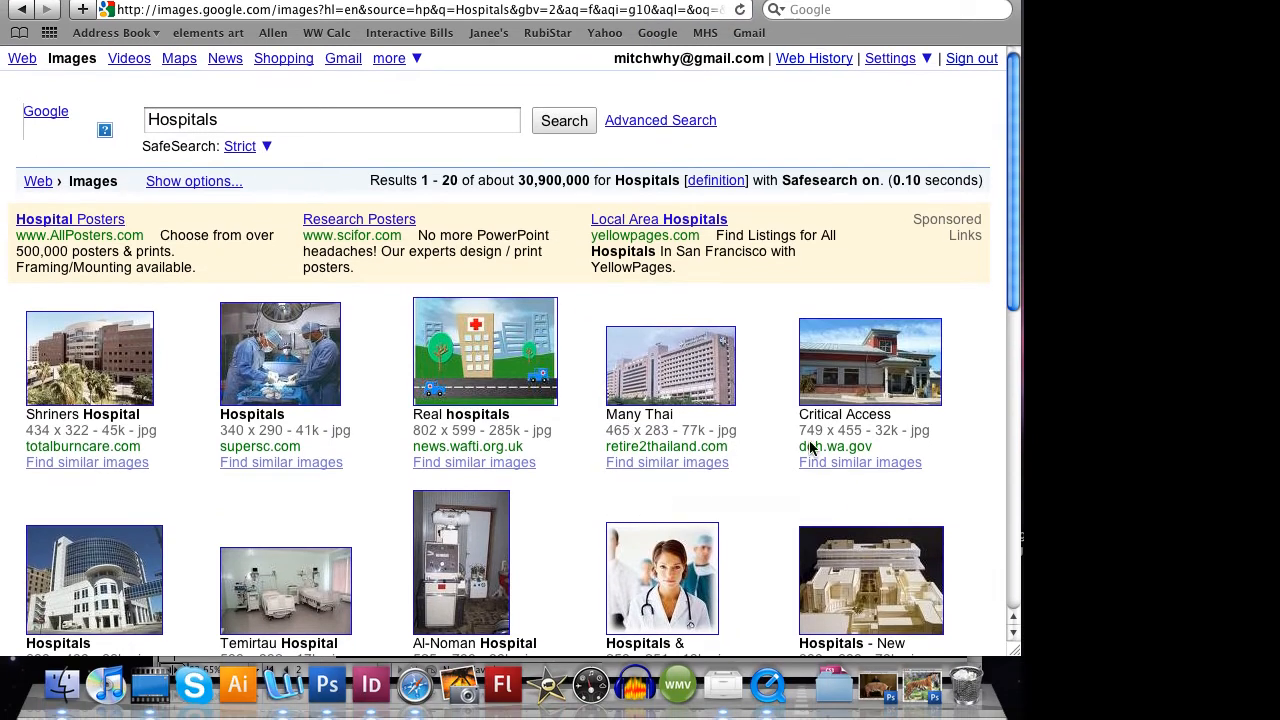
- Browse the hospital image results and save the Forest Park Hospital and two-doctors photos to the desktop
scroll(818, 518, down, 10)
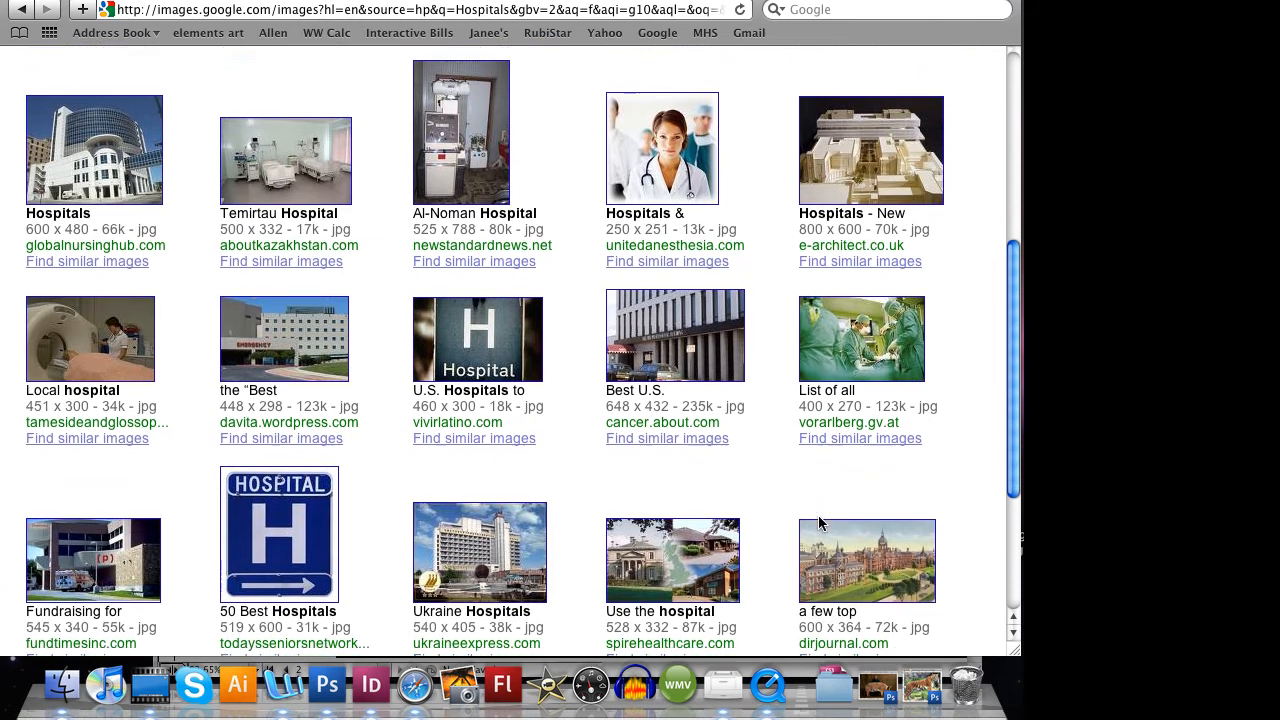
scroll(818, 522, down, 4)
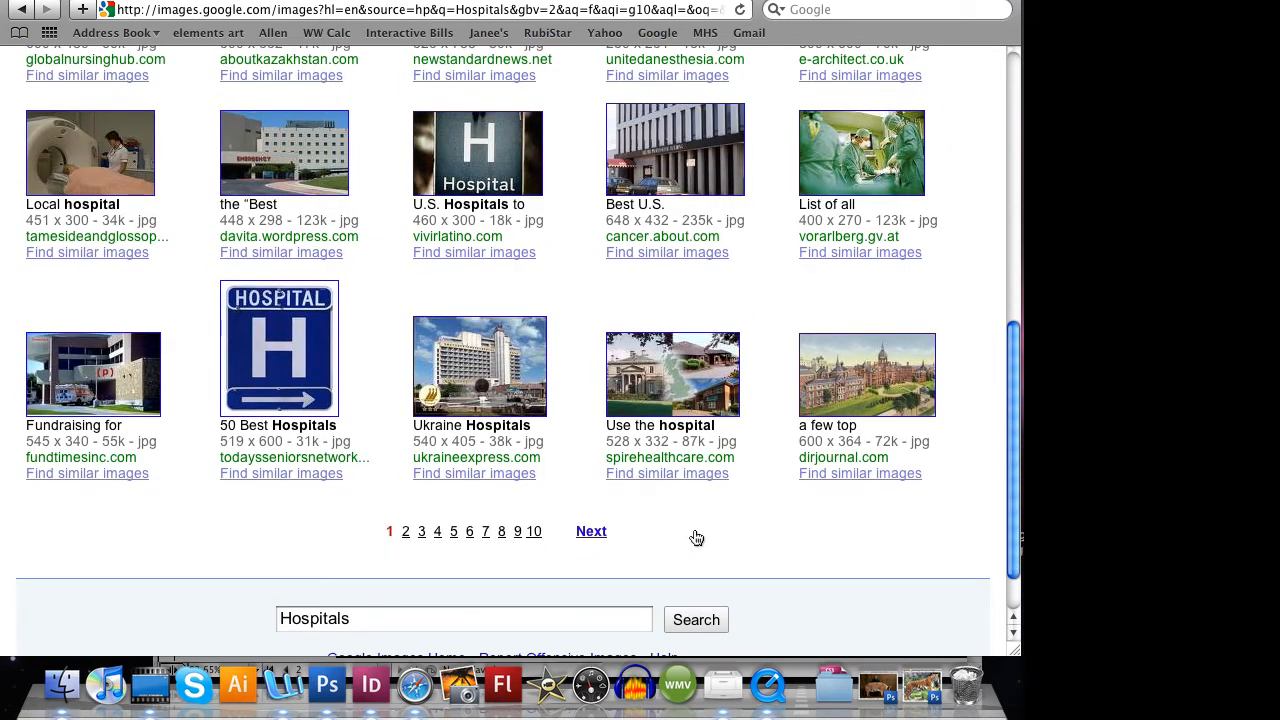
scroll(828, 516, down, 5)
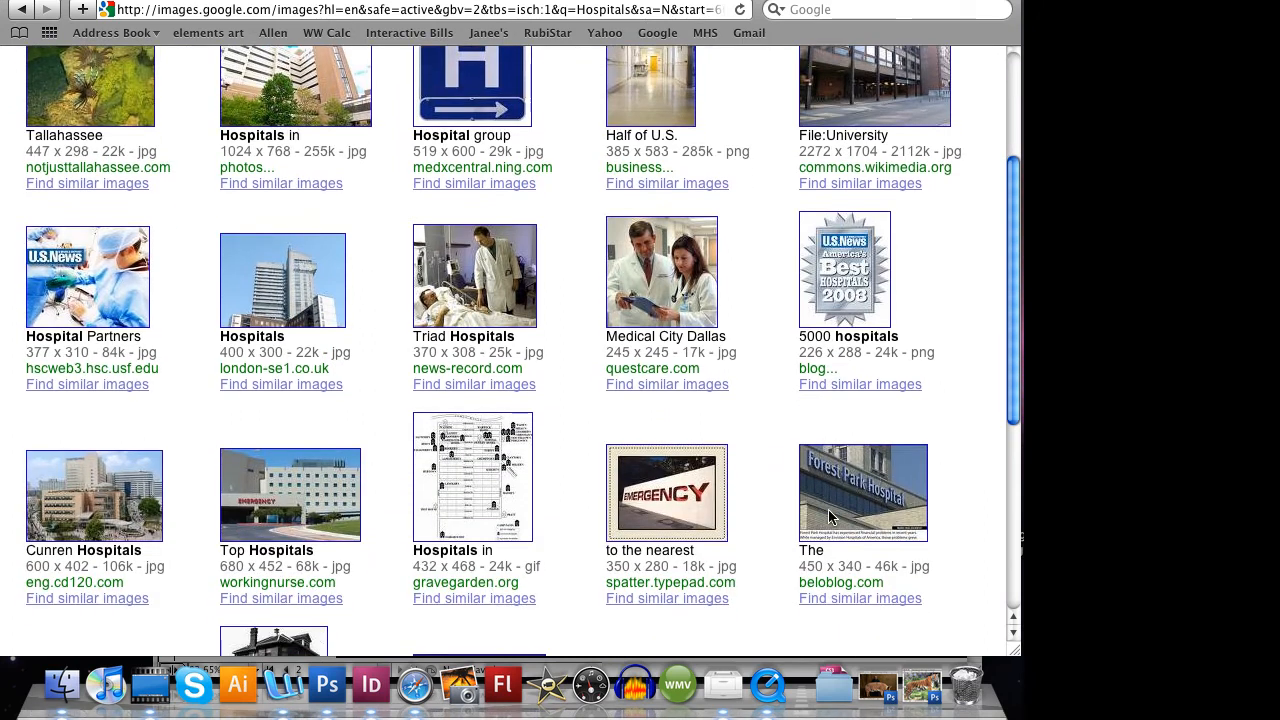
scroll(829, 515, down, 2)
mouse_move(1121, 429)
mouse_down()
mouse_move(996, 478)
mouse_move(756, 506)
mouse_move(1079, 455)
mouse_move(1122, 430)
mouse_up()
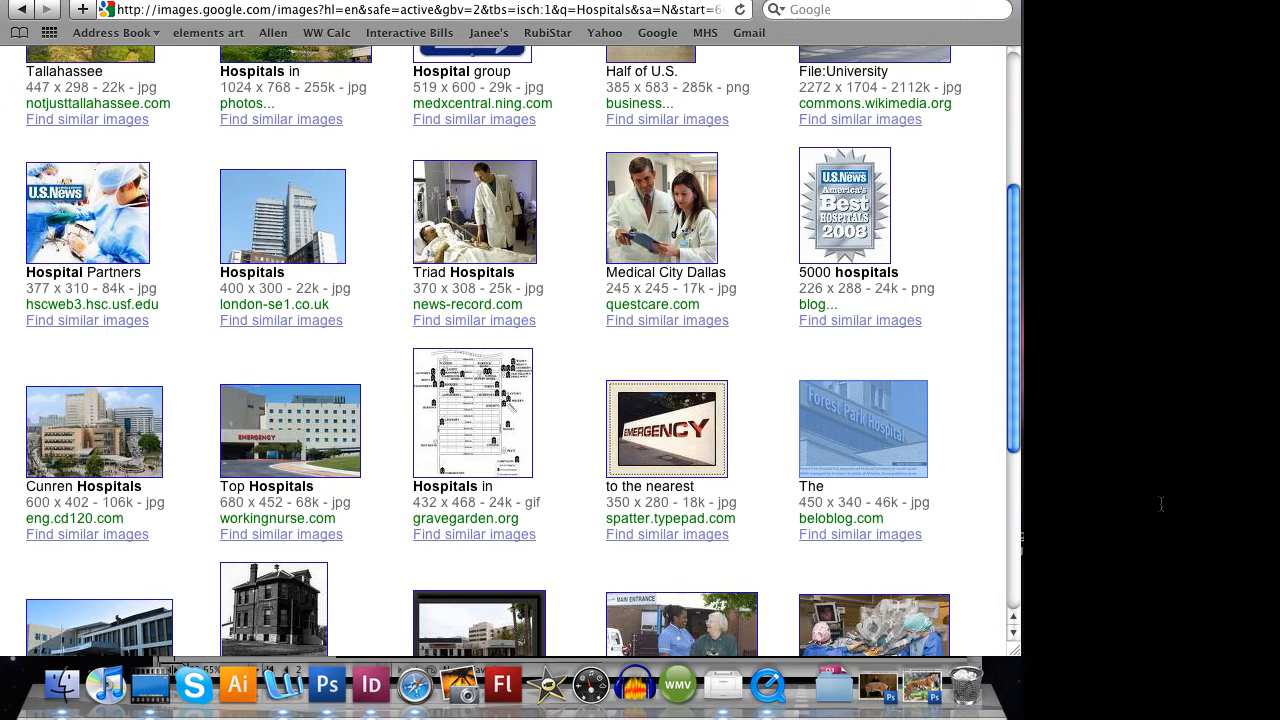
mouse_move(1151, 440)
mouse_down()
mouse_move(971, 474)
mouse_move(628, 467)
mouse_move(323, 374)
mouse_move(668, 446)
mouse_move(1145, 452)
mouse_up()
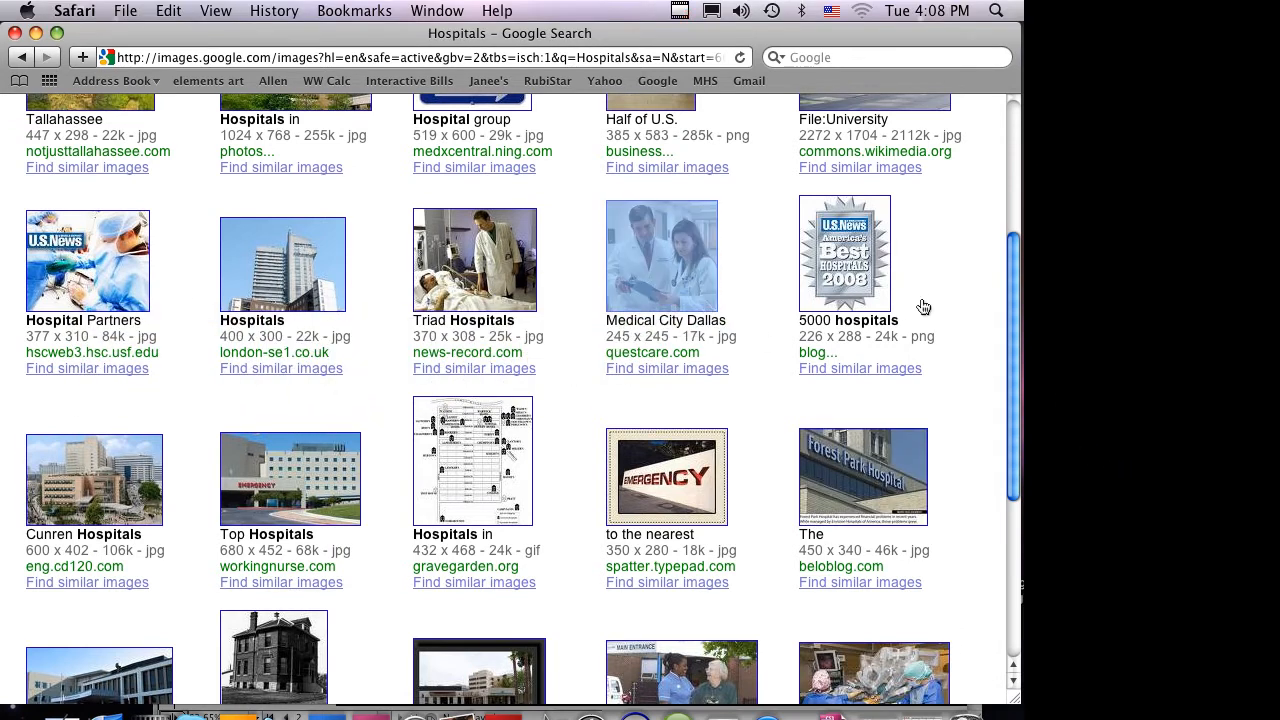
- Close the browser window, switch back to InDesign and place the desktop pictures of lungs, Forest Park Hospital and the standing man on page 2
key(super+w)
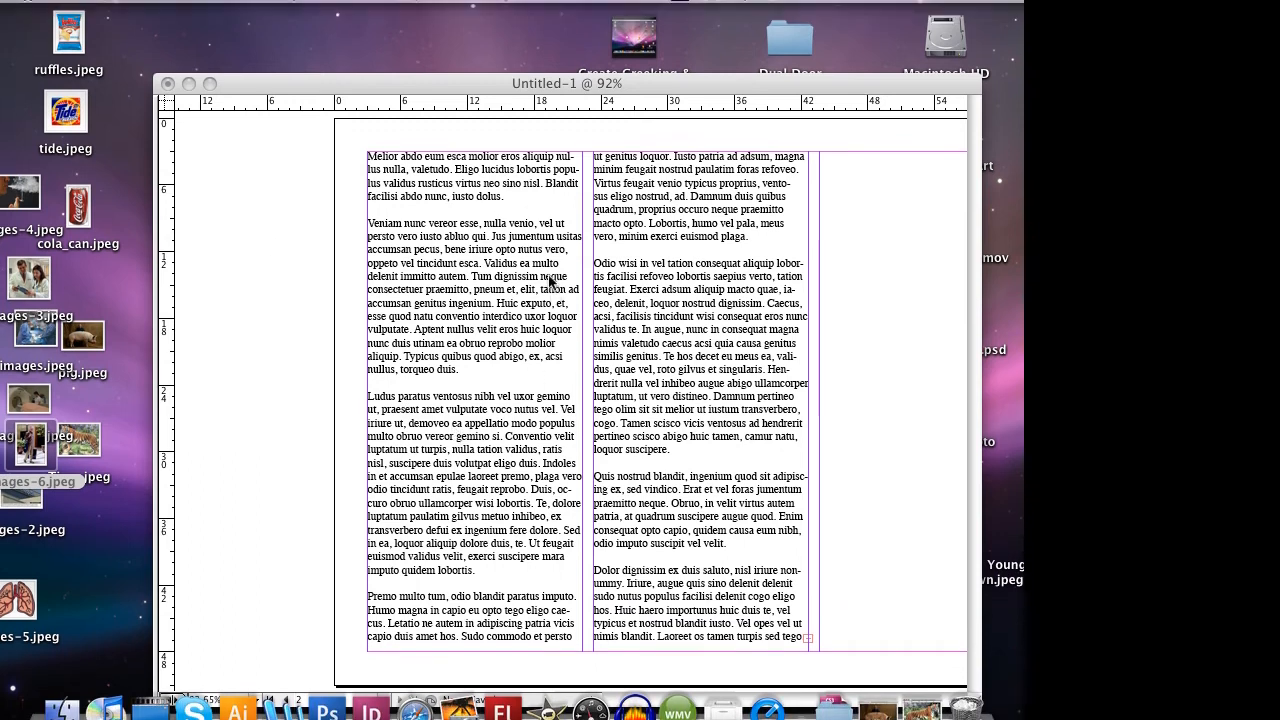
click(548, 239)
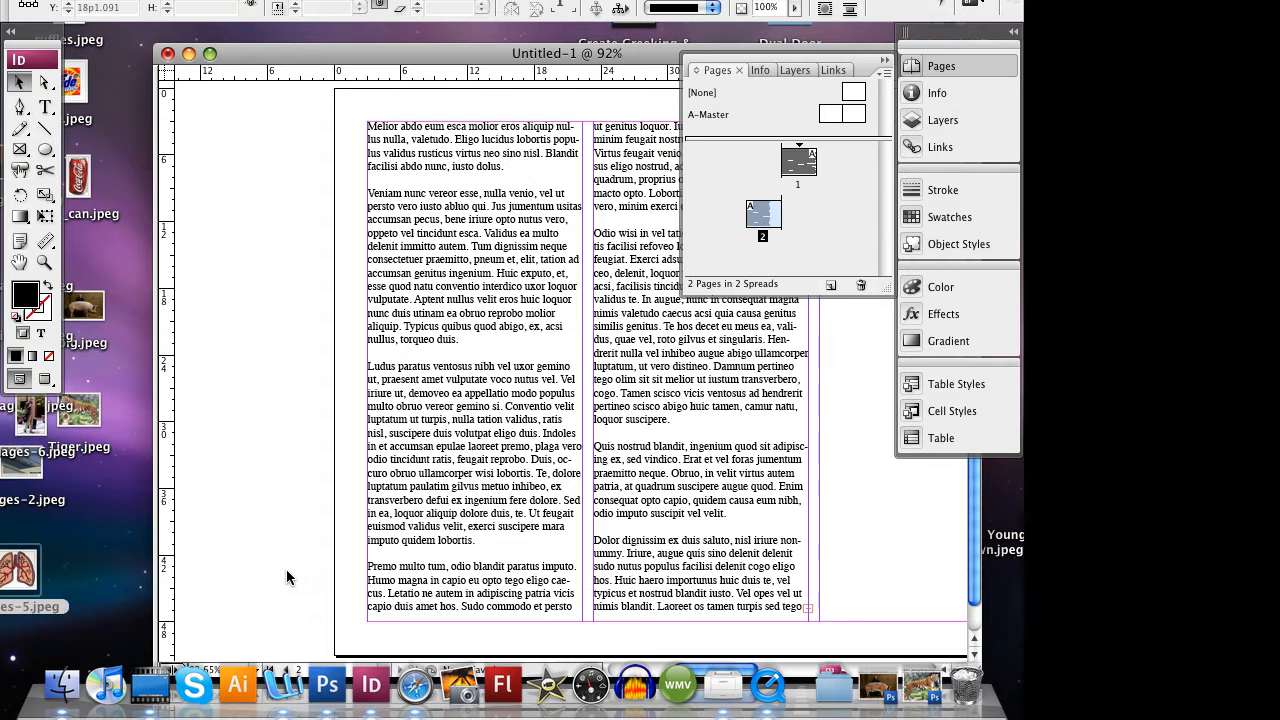
drag(287, 571, 1035, 379)
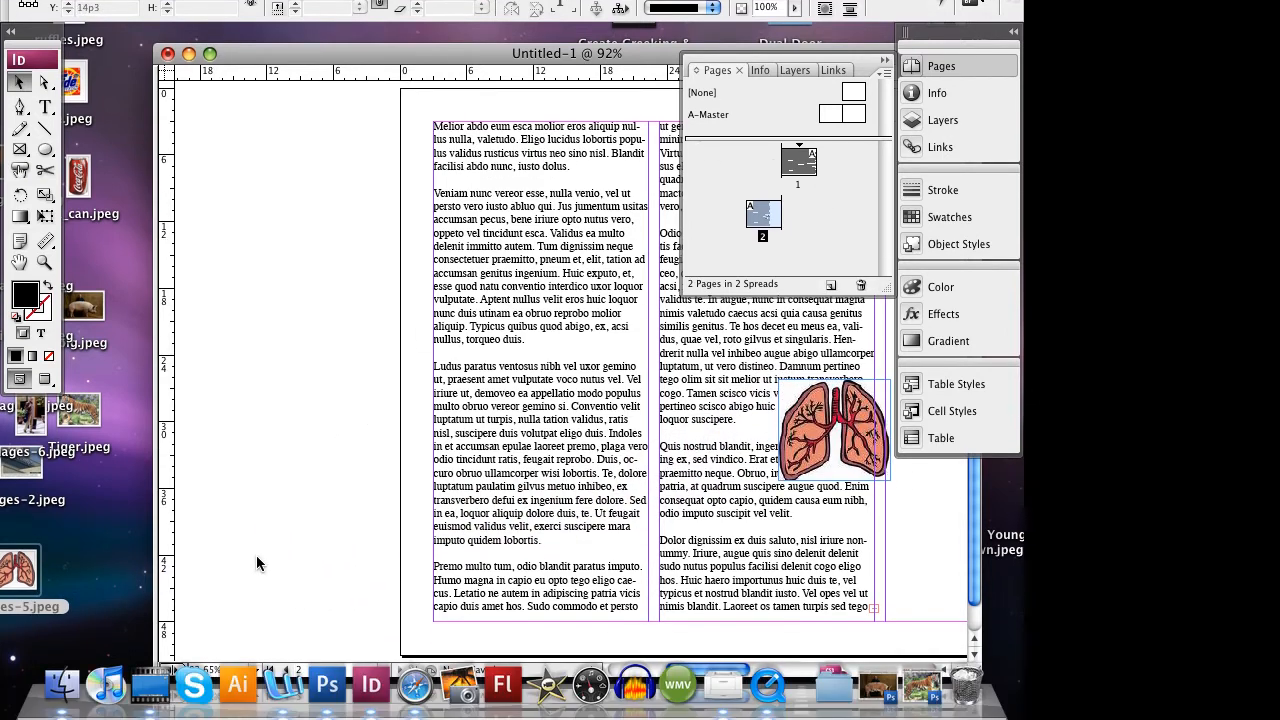
drag(279, 467, 805, 301)
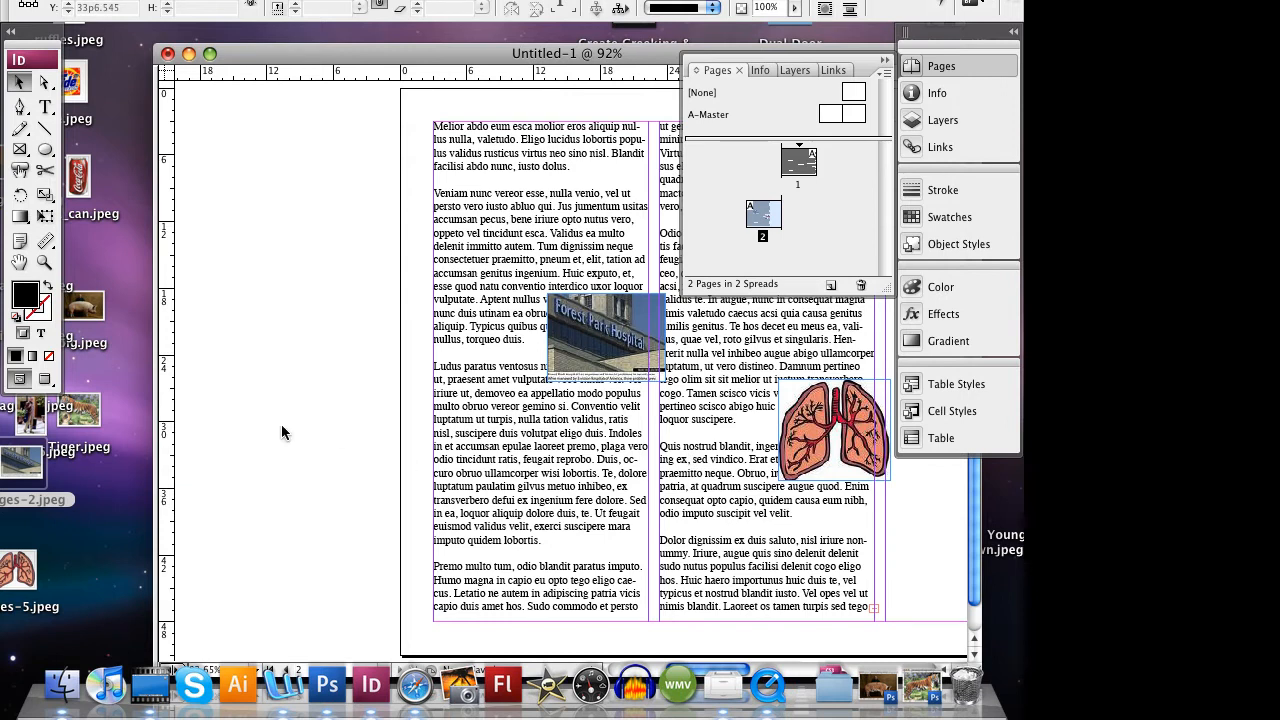
drag(282, 418, 861, 513)
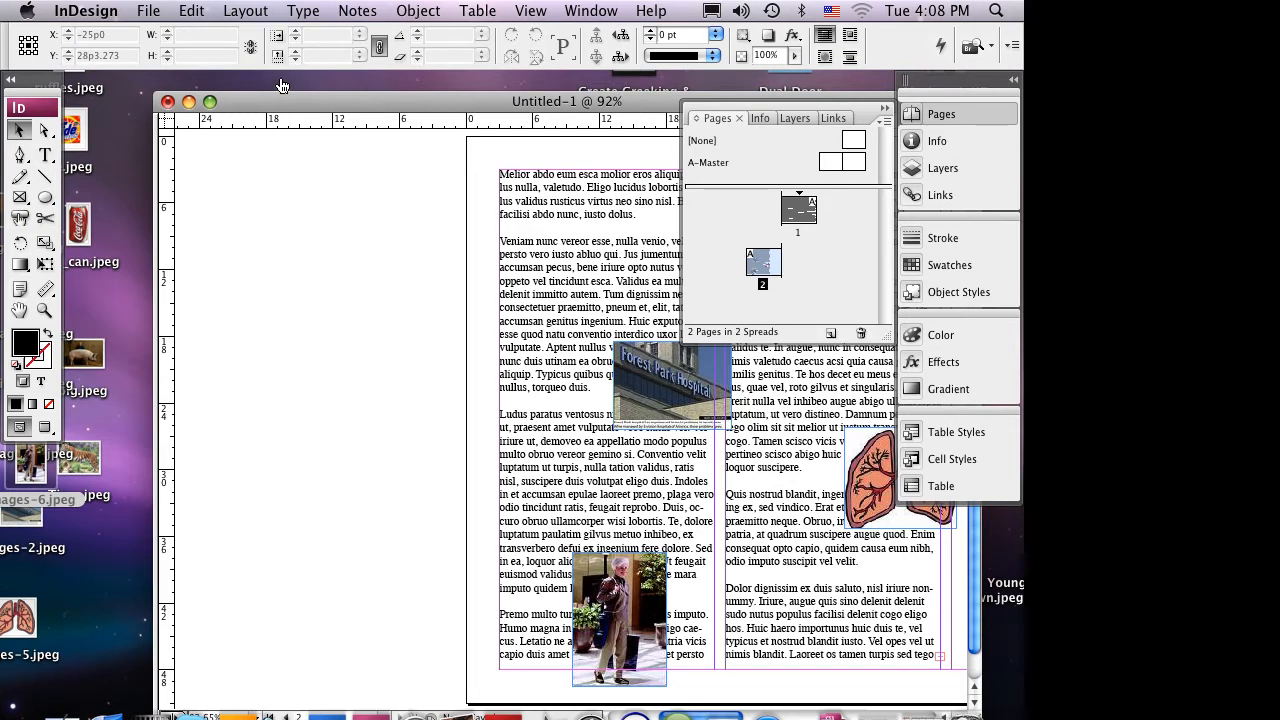
- Move the Tools palette off the desktop pictures and place the smoker, two-doctors, surgery and scanner photos on page 2
click(10, 79)
drag(23, 93, 131, 123)
drag(33, 228, 619, 265)
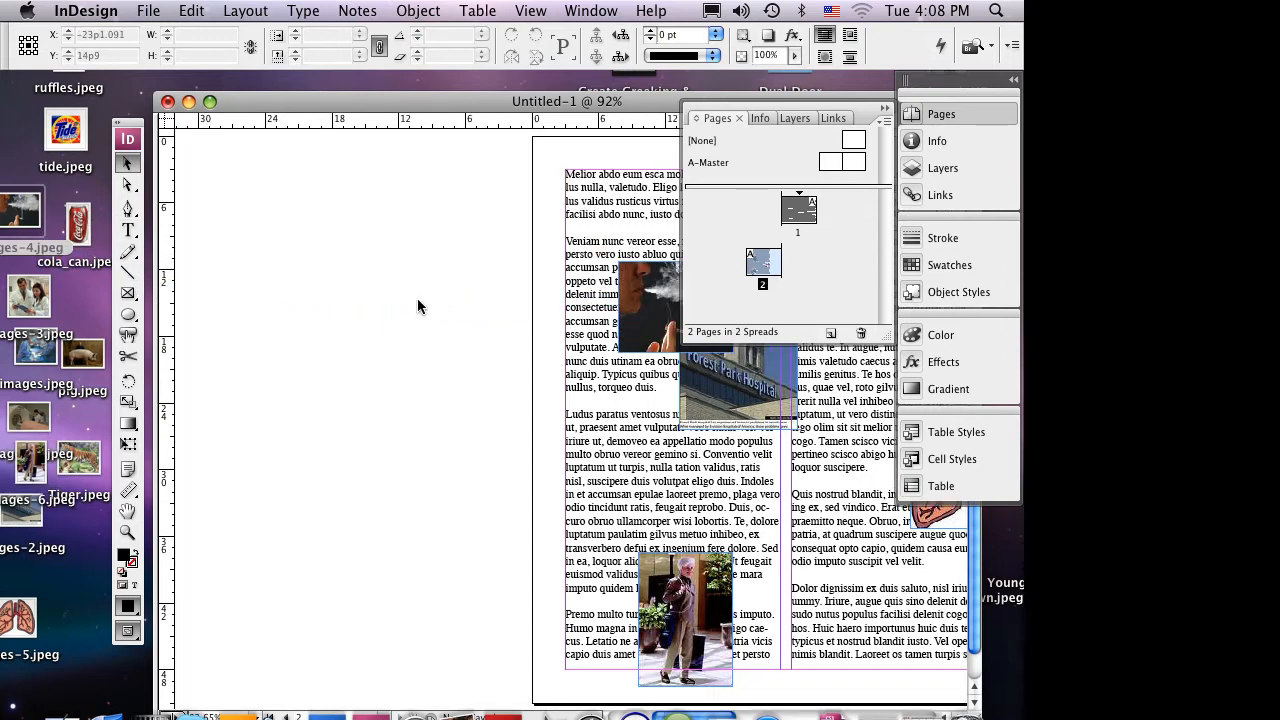
drag(34, 299, 610, 416)
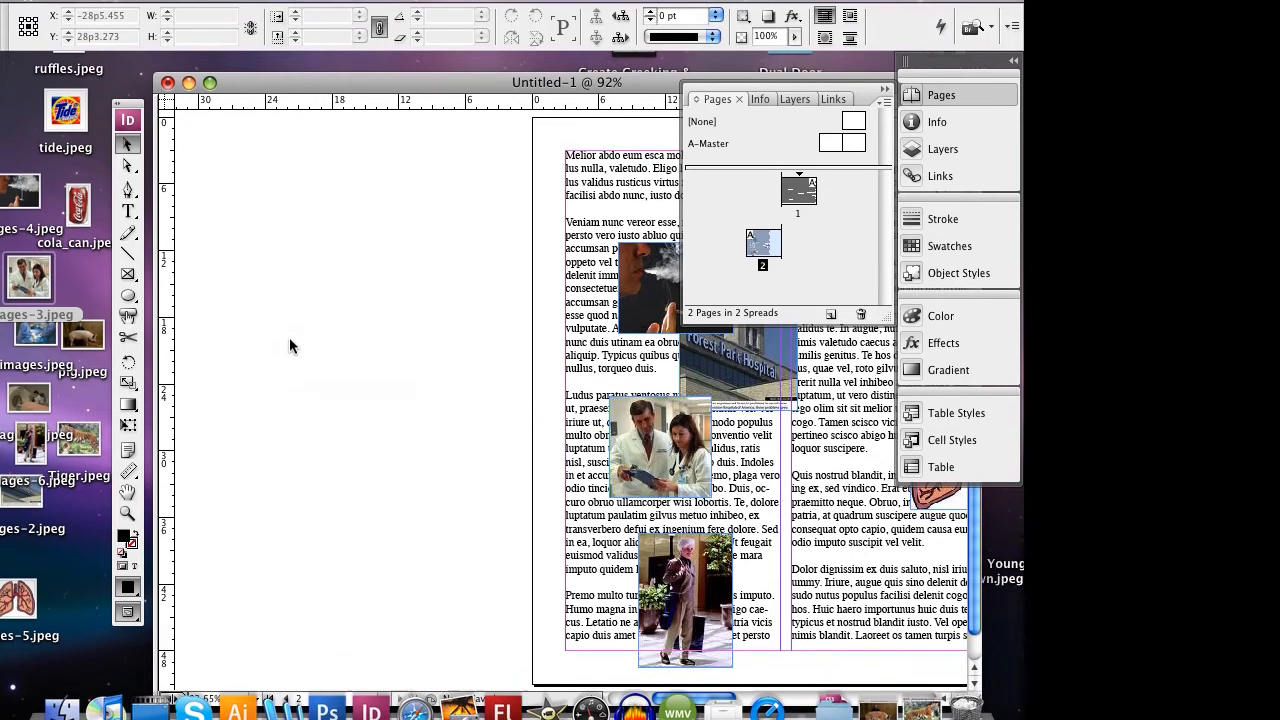
drag(33, 302, 790, 465)
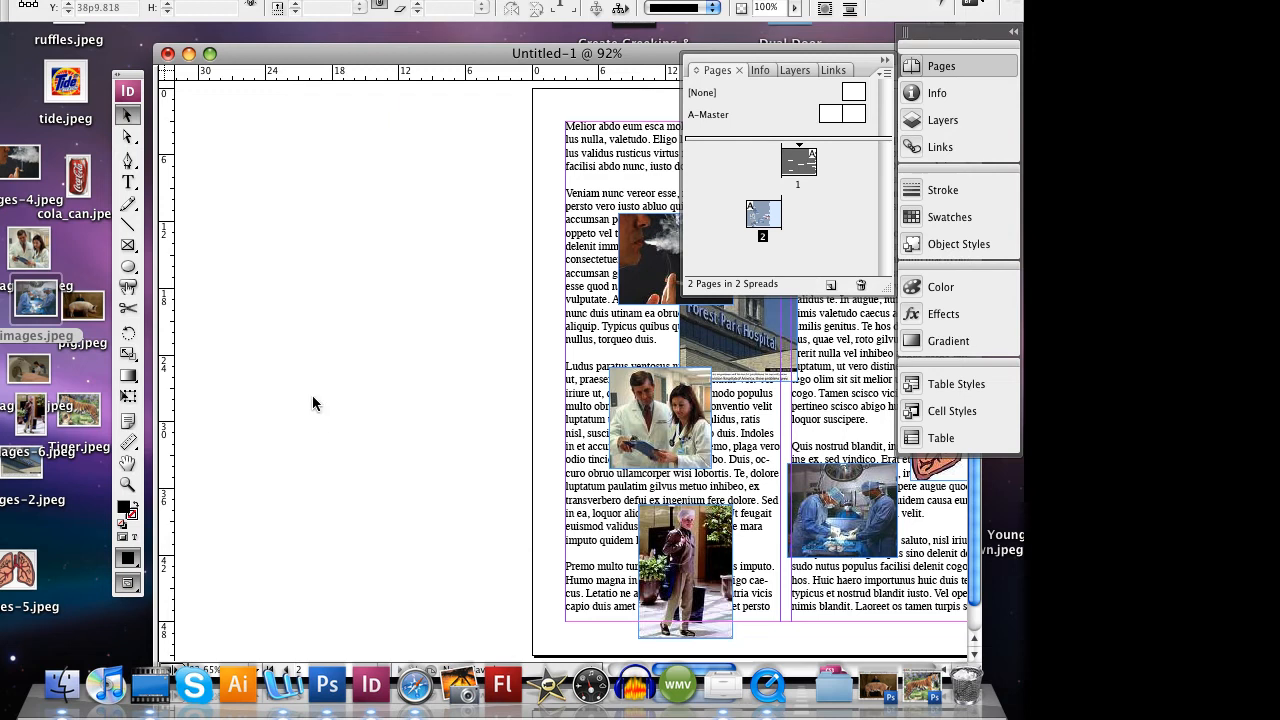
drag(30, 373, 653, 501)
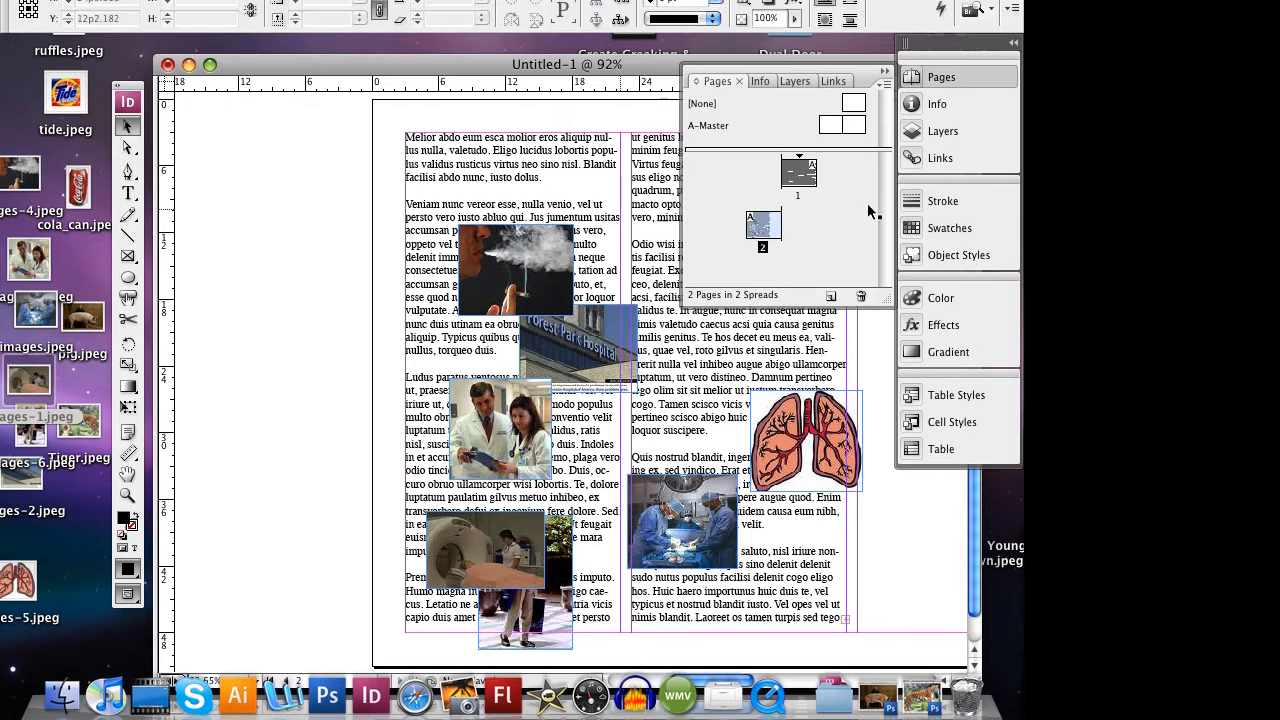
- Restore the Tools palette to its double-column layout beside the page, reposition the document window and deselect the text frame
click(609, 162)
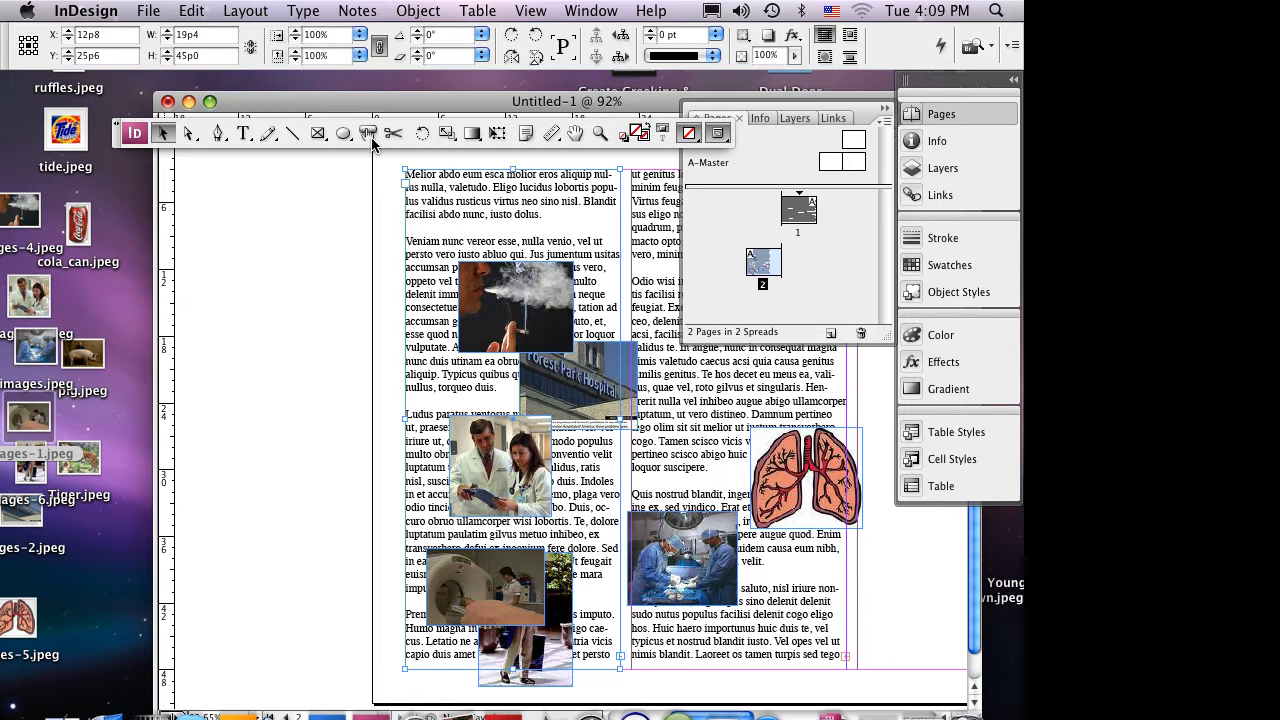
double_click(375, 124)
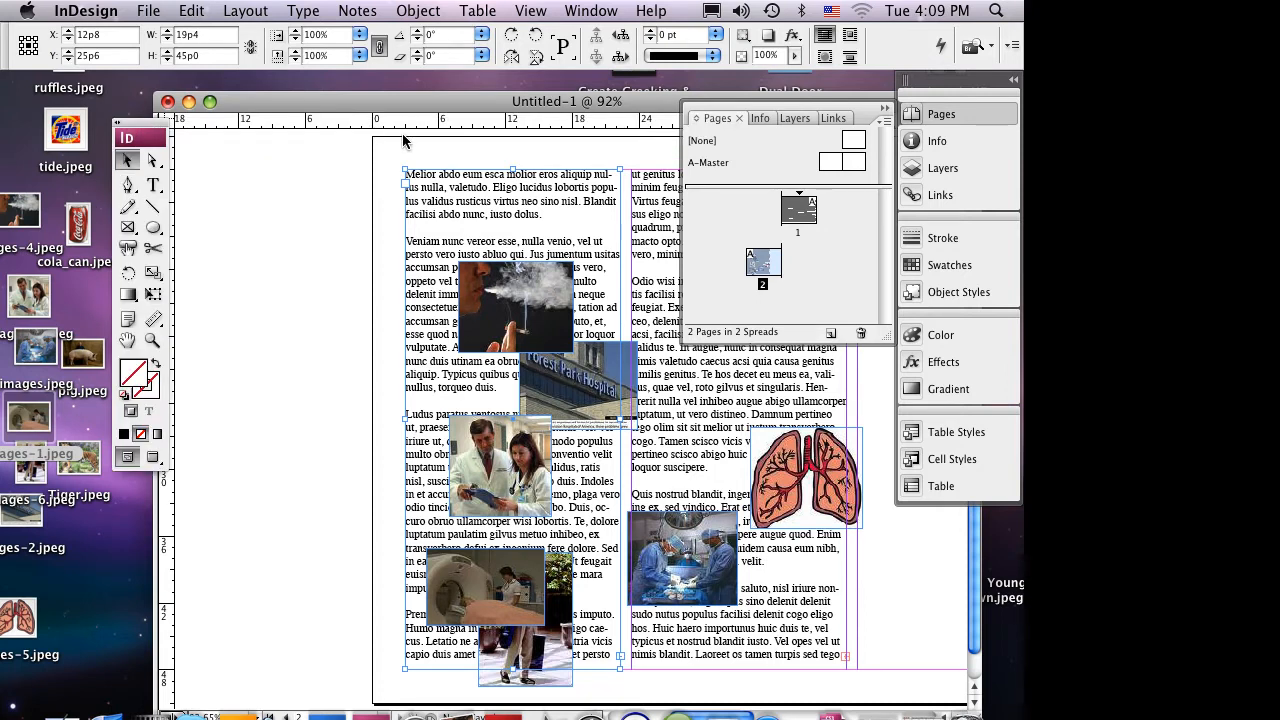
drag(407, 125, 306, 79)
drag(532, 103, 452, 89)
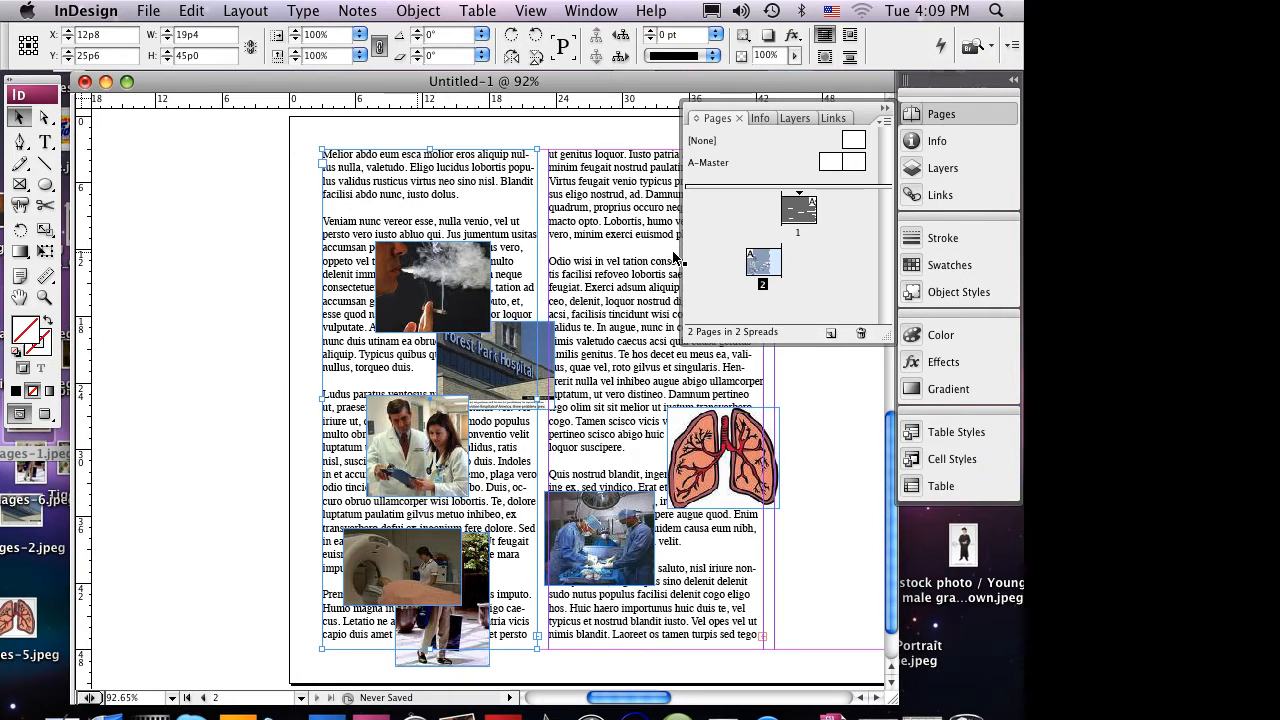
click(511, 345)
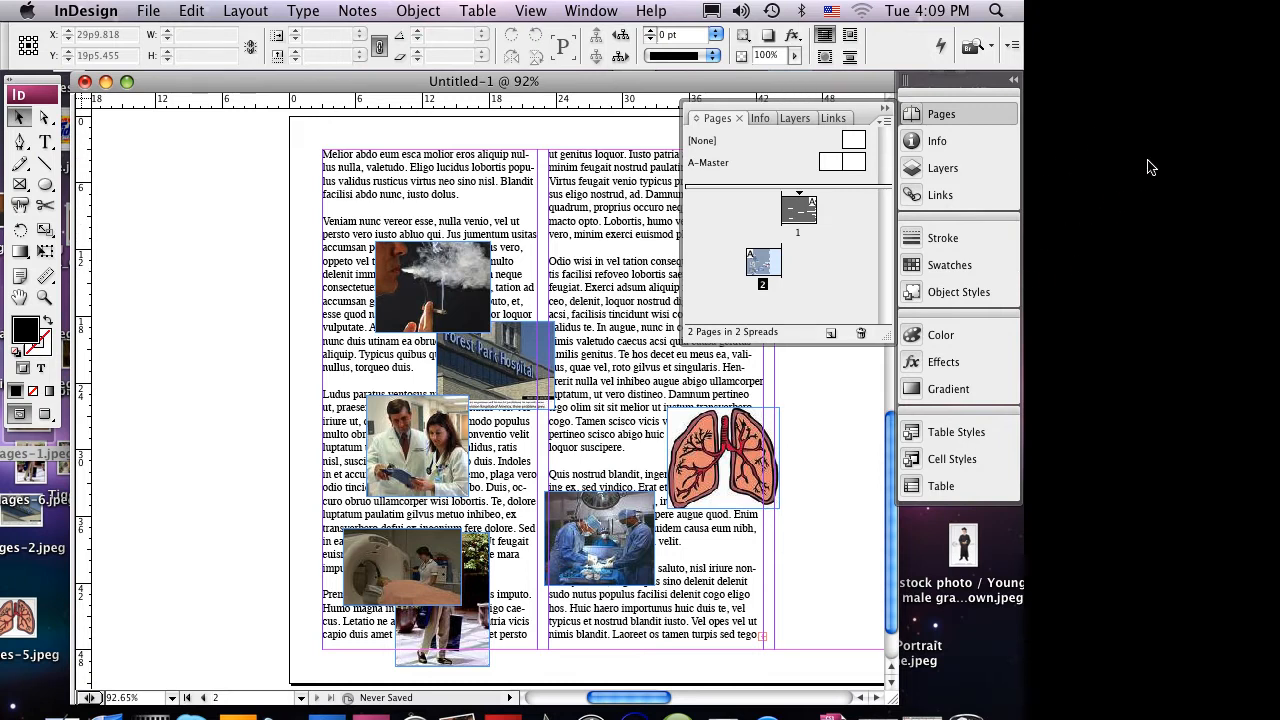
click(1205, 118)
click(1205, 118)
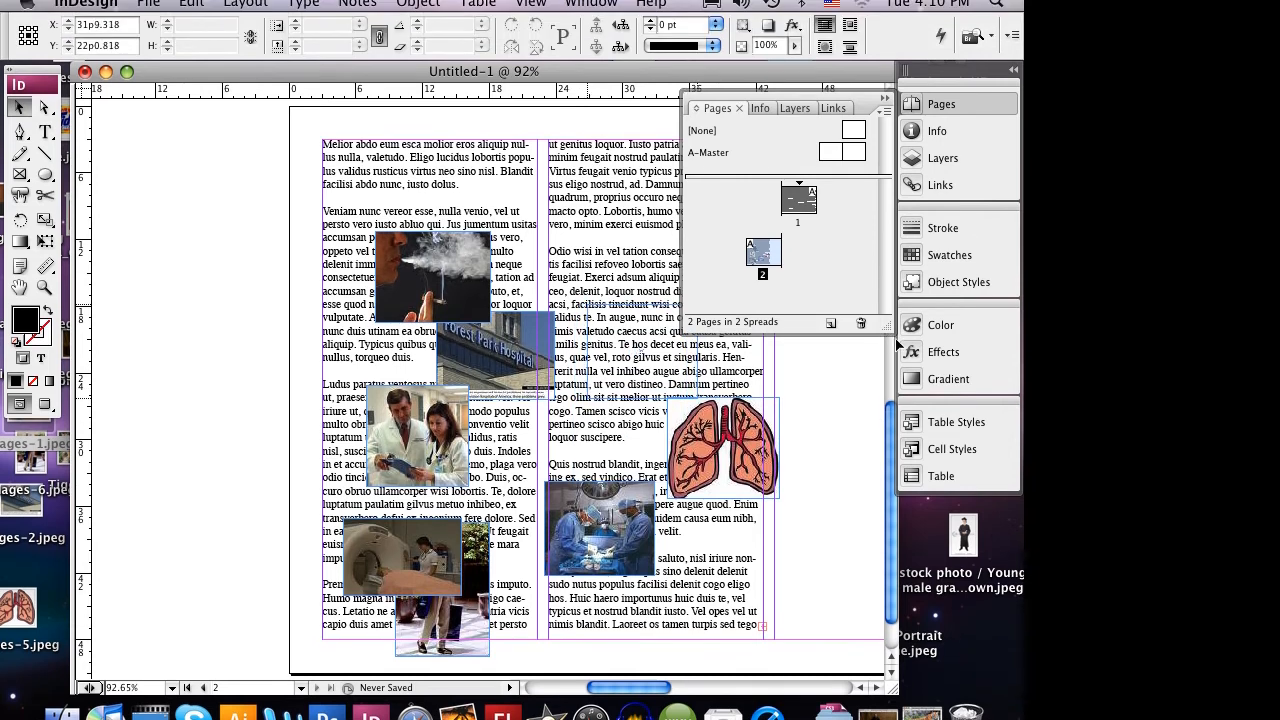
- On page 2, move the surgery and smoker photos higher in their text columns and the two-doctors photo into the empty third column
drag(896, 340, 897, 340)
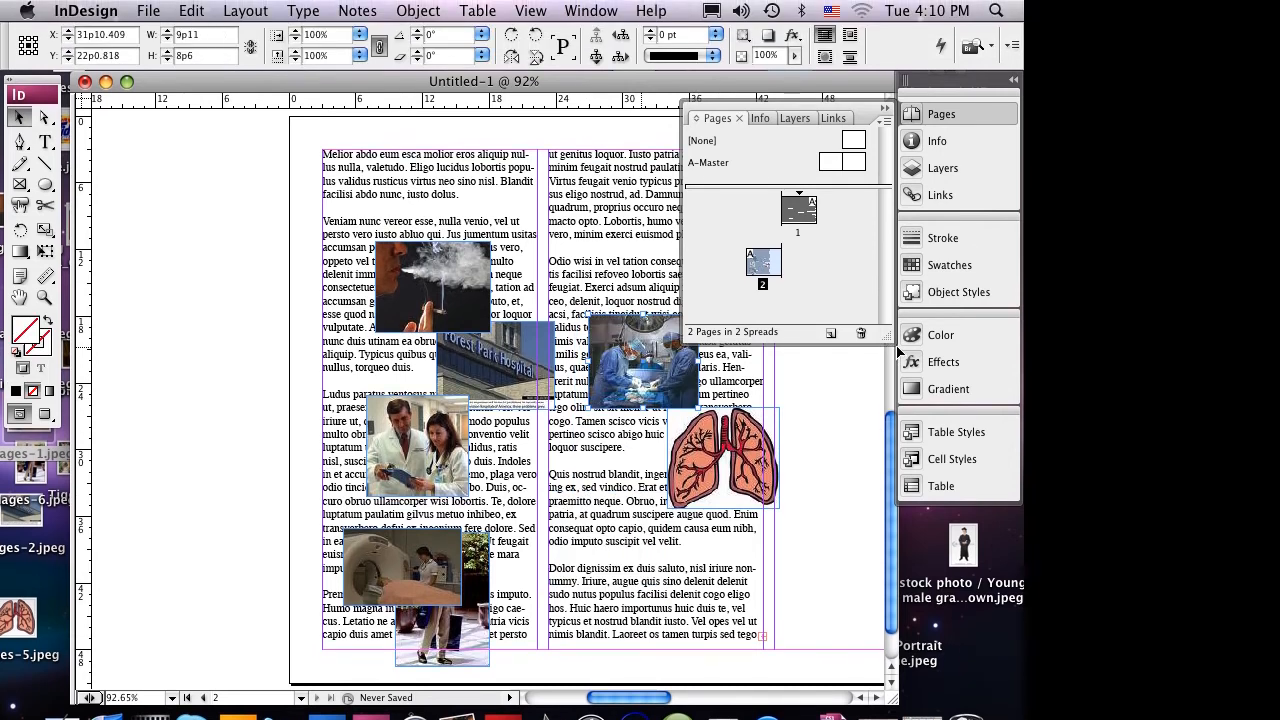
drag(691, 307, 683, 285)
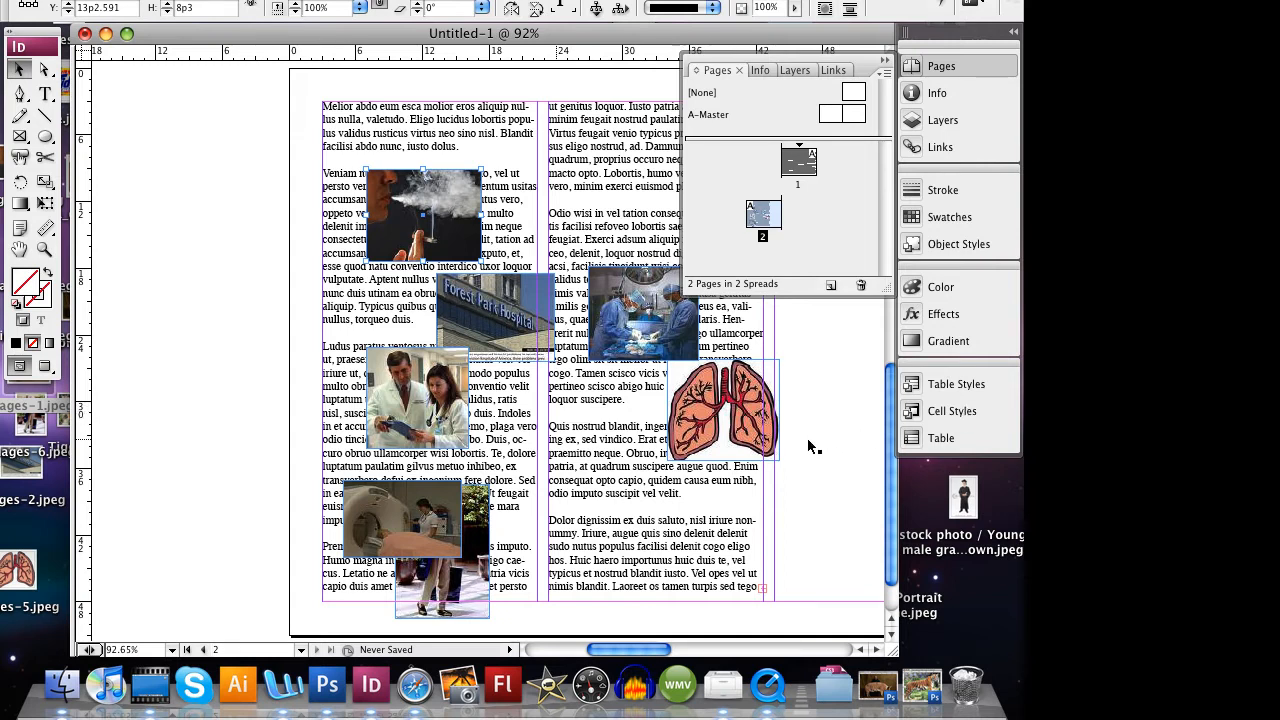
drag(708, 445, 1116, 360)
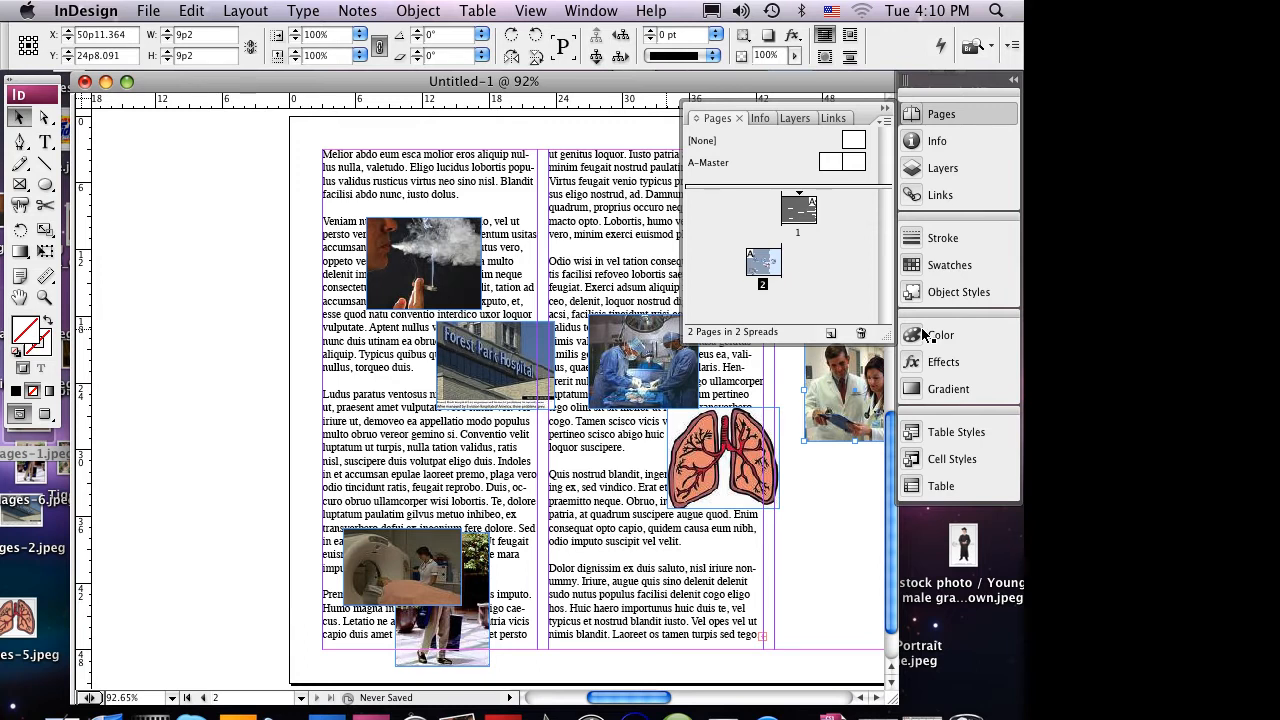
- Show both pages at 25%, and move the Forest Park Hospital photo to page 1's first column and the lungs to its second column
key(super+minus)
key(super+minus)
key(super+minus)
key(super+minus)
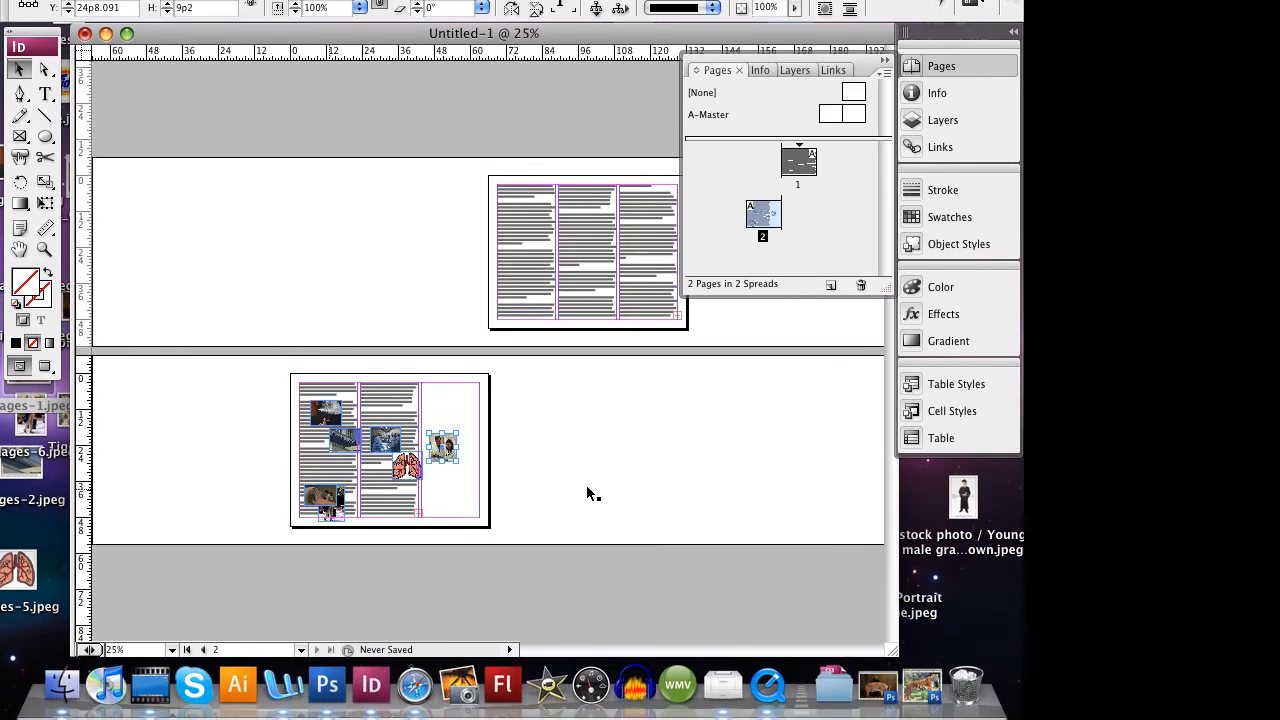
click(603, 442)
key(super+z)
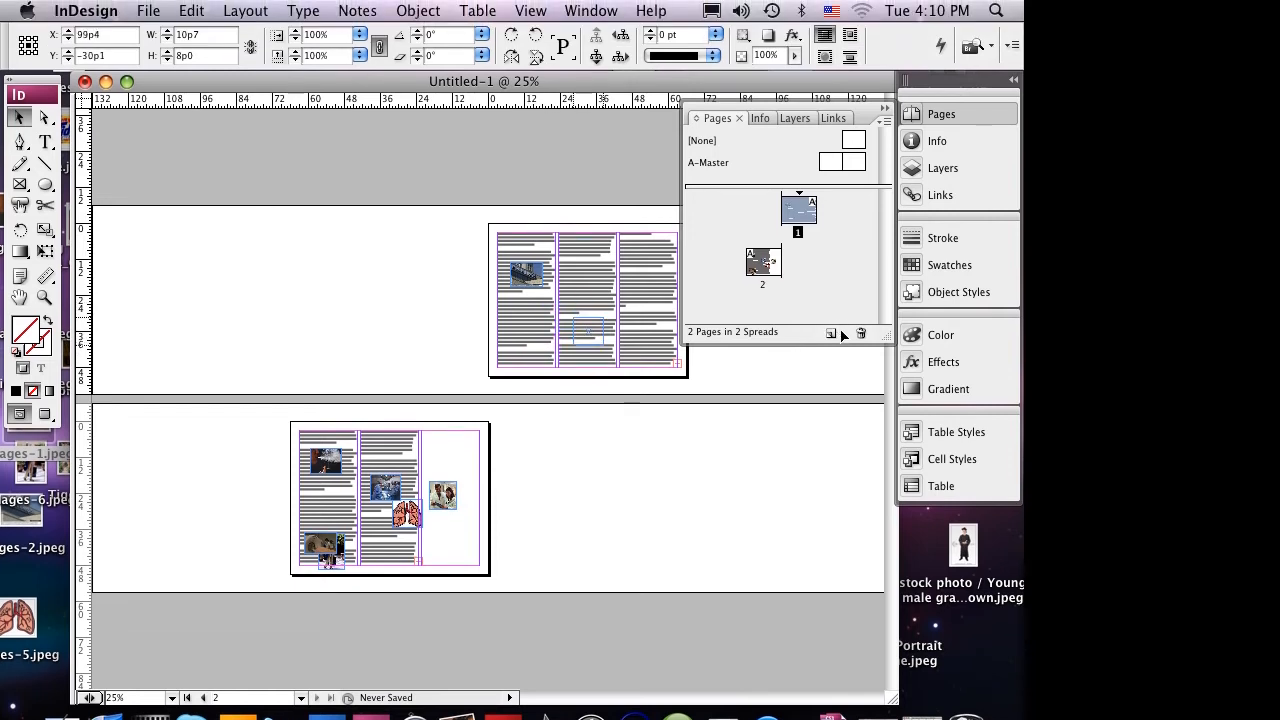
key(super+z)
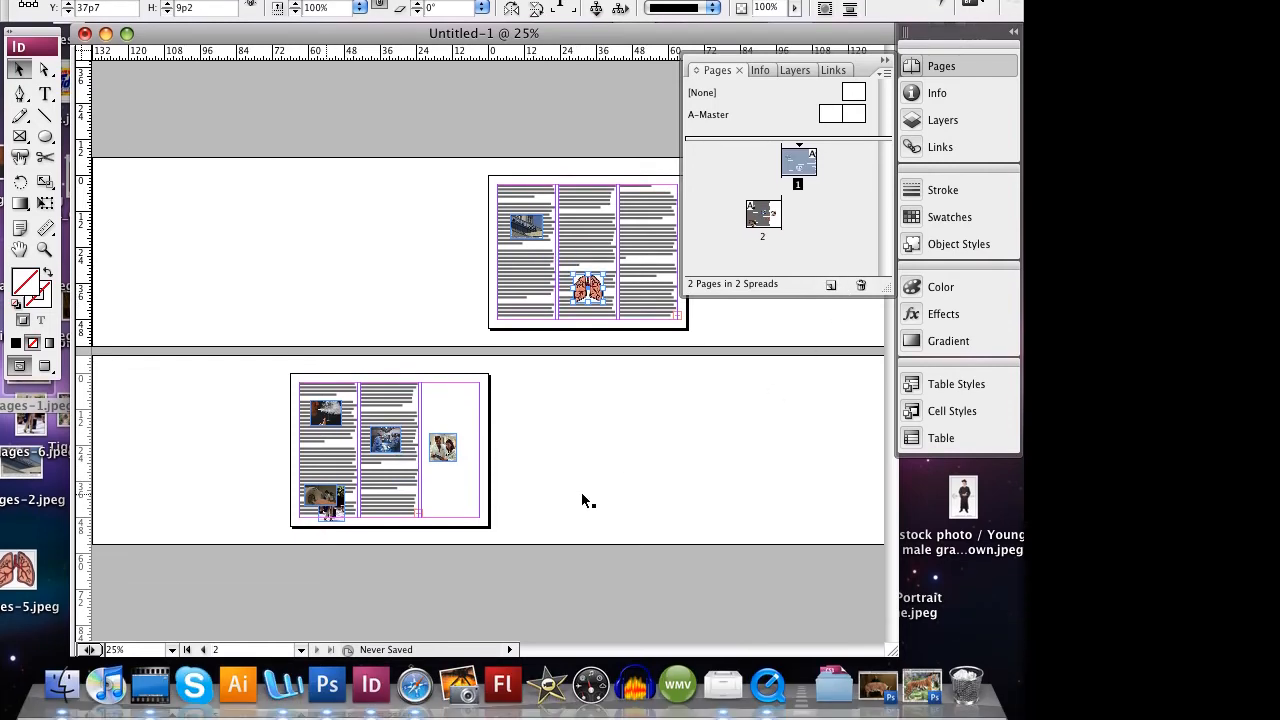
- Move the scanner photo above the lungs in page 1's second column and the standing man photo into its third column
key(super+z)
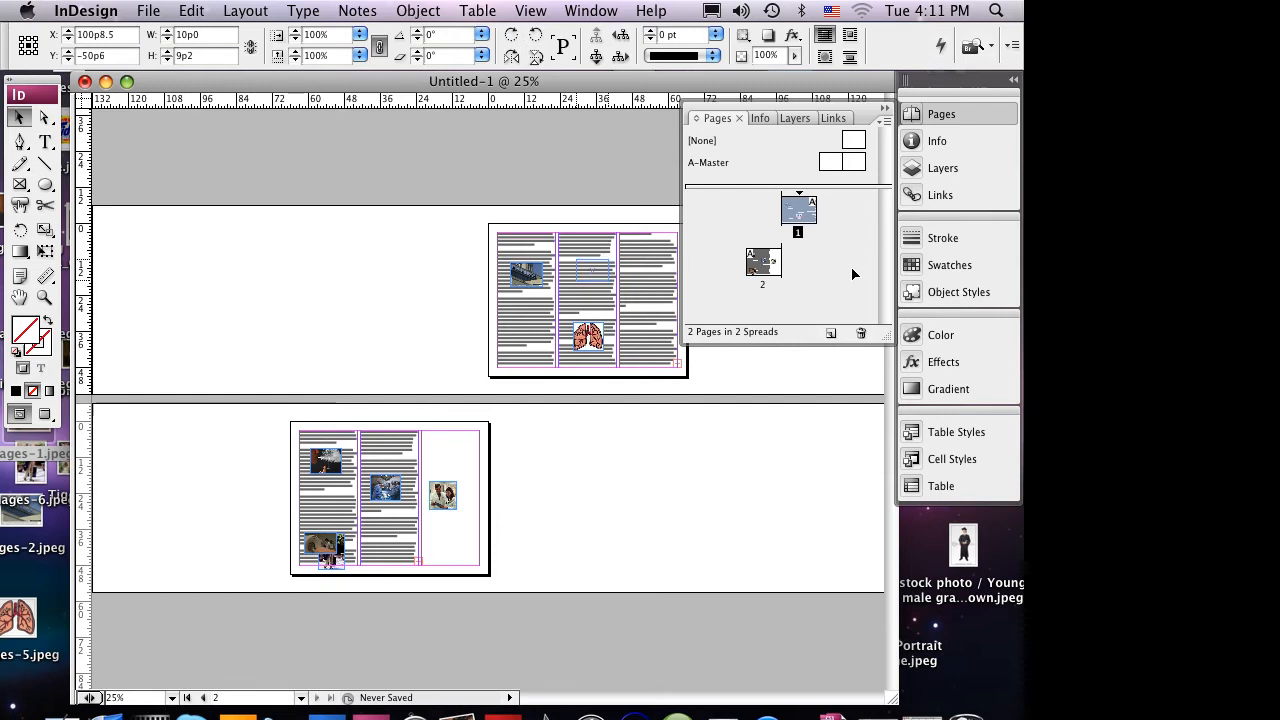
key(super+z)
key(super+z)
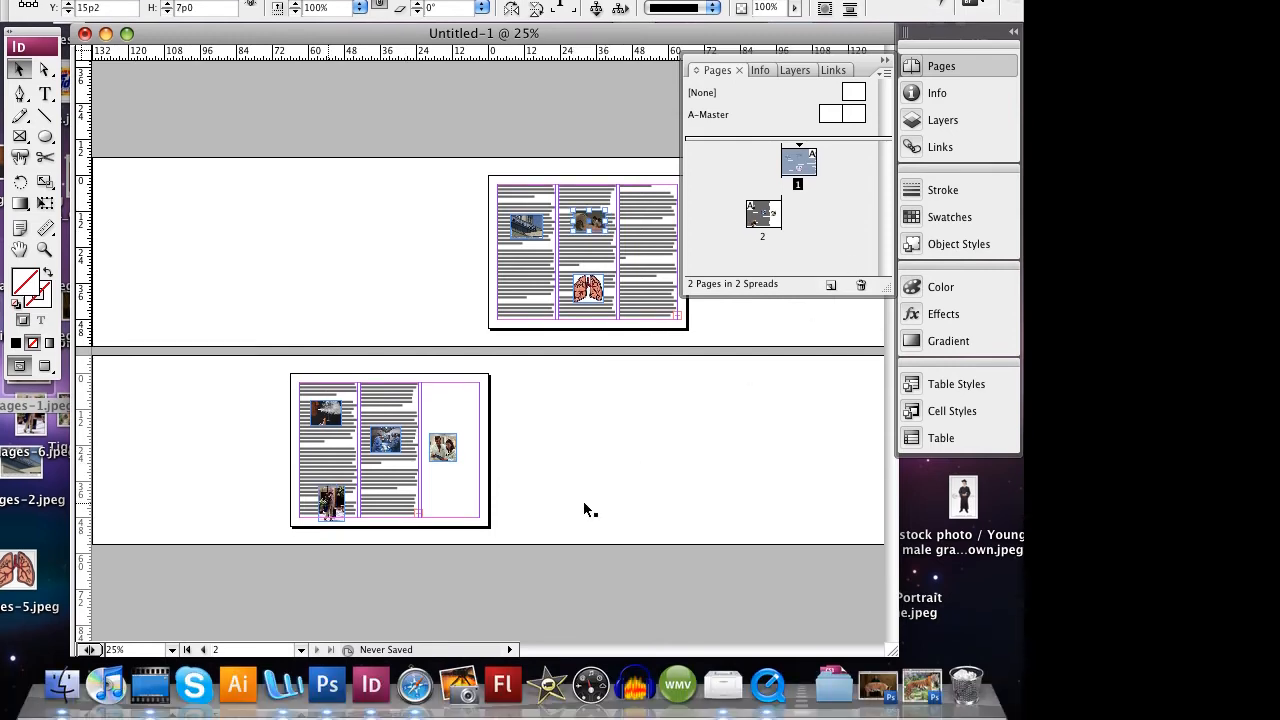
key(super+z)
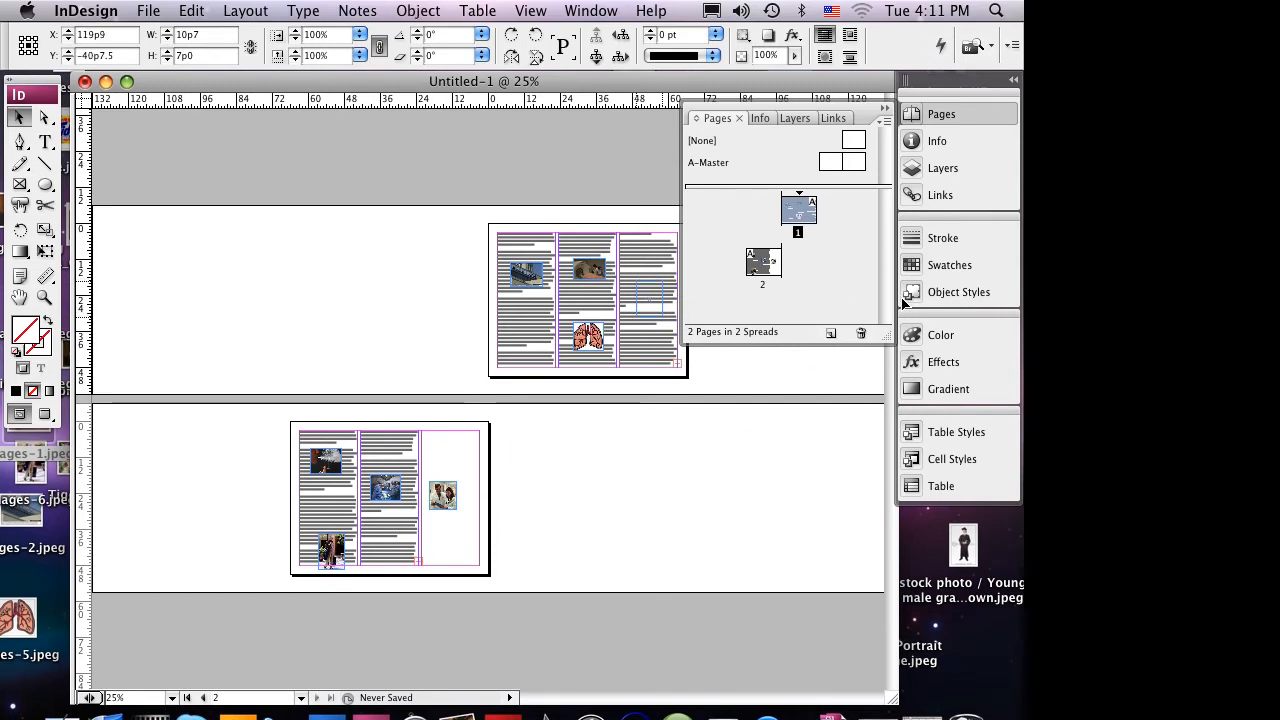
key(super+z)
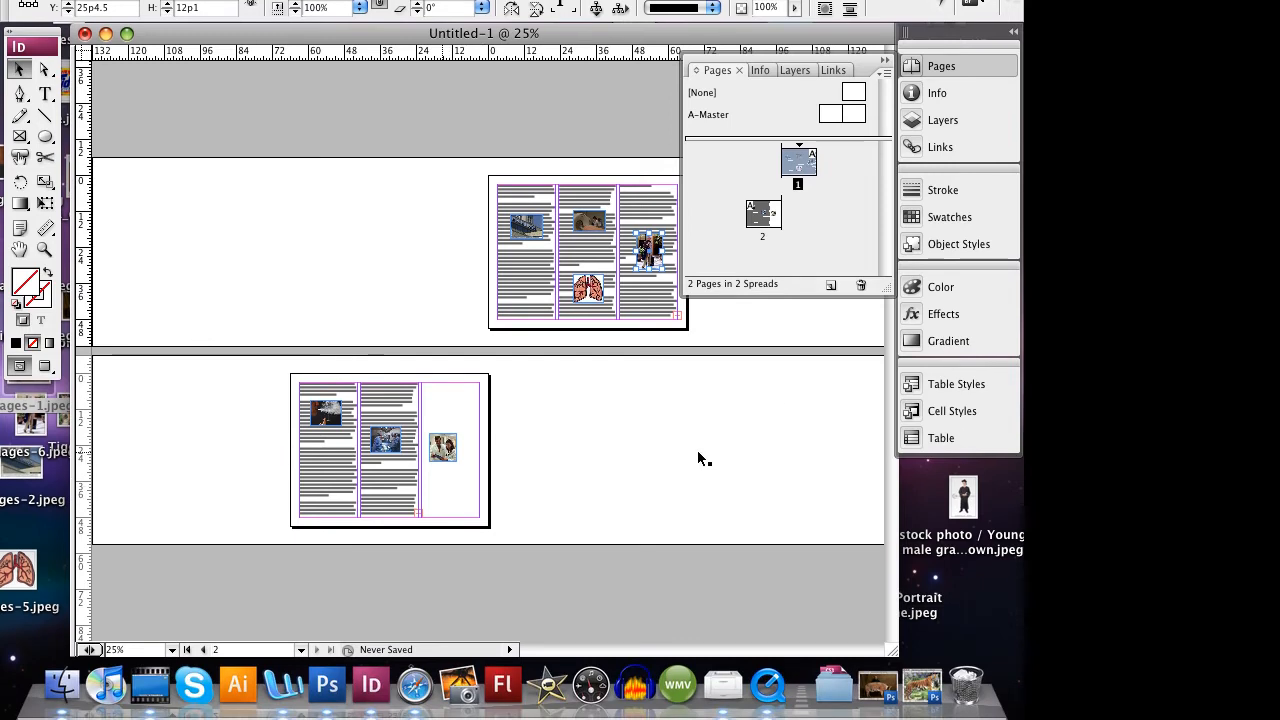
- Move the two-doctors photo slightly higher in page 2's third column and show page 2 at 100%
key(super+z)
key(super+z)
key(super+z)
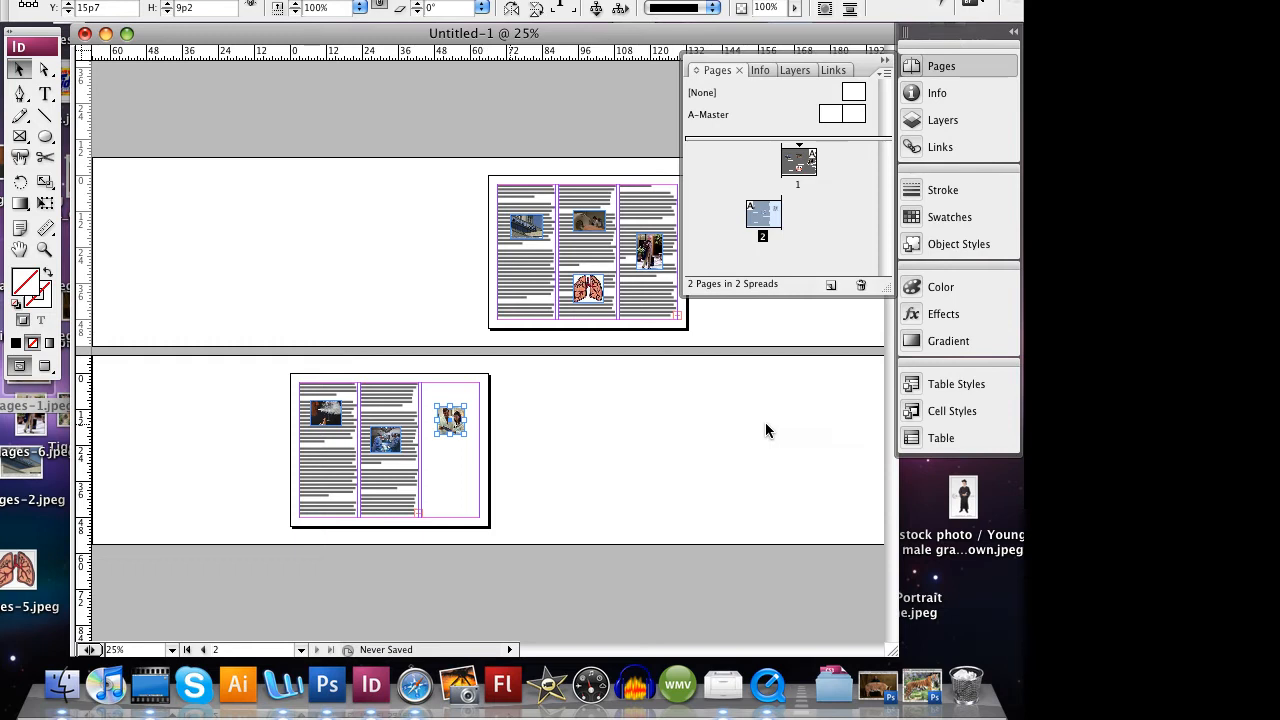
key(super+equal)
key(super+equal)
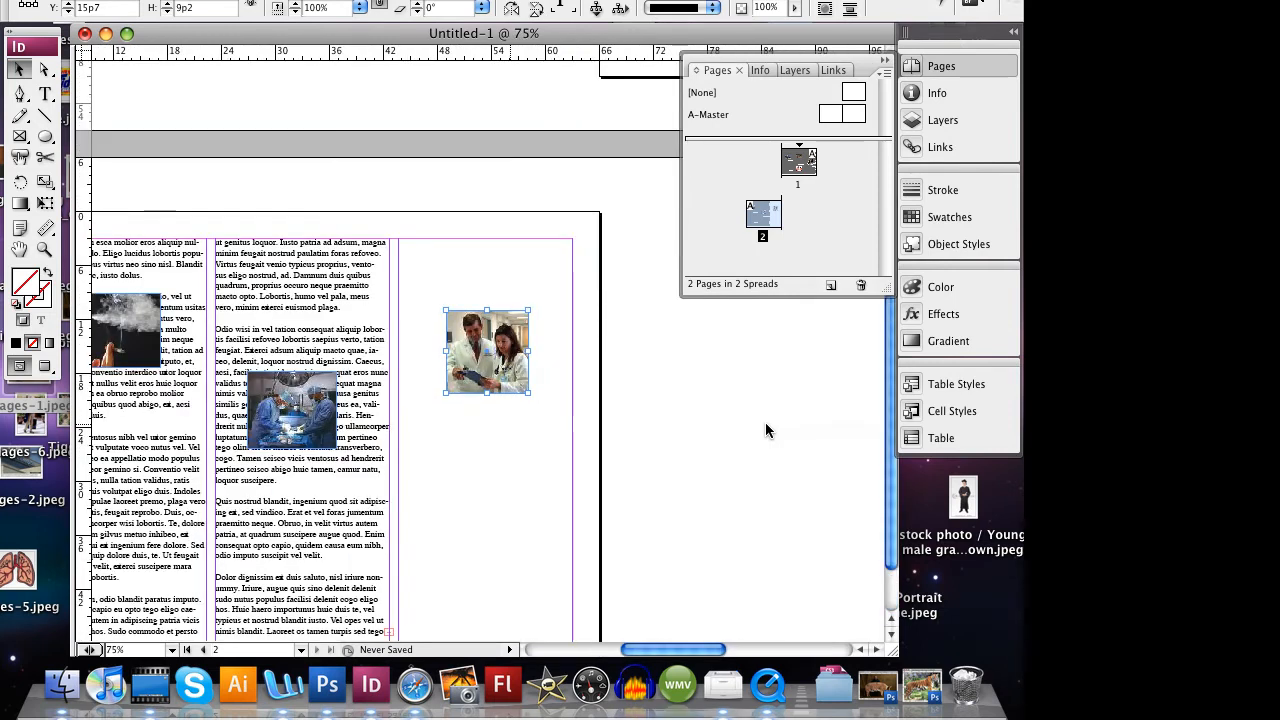
key(super+equal)
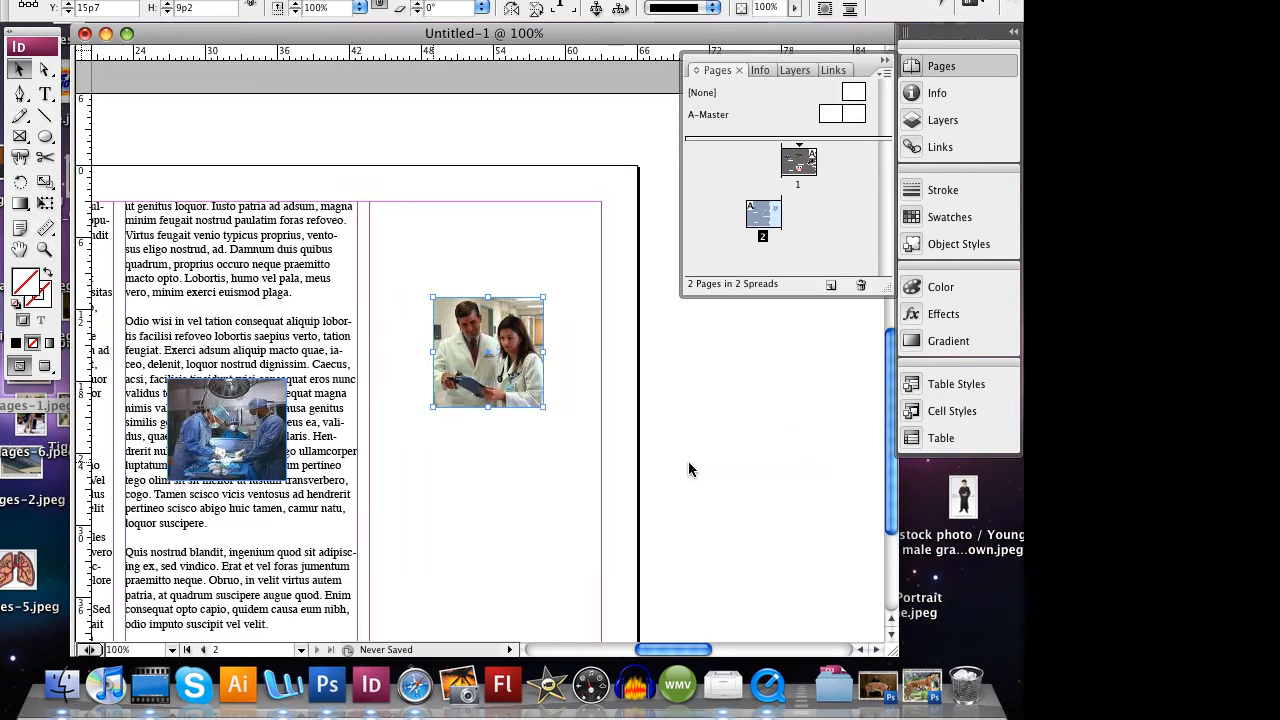
scroll(675, 477, left, 5)
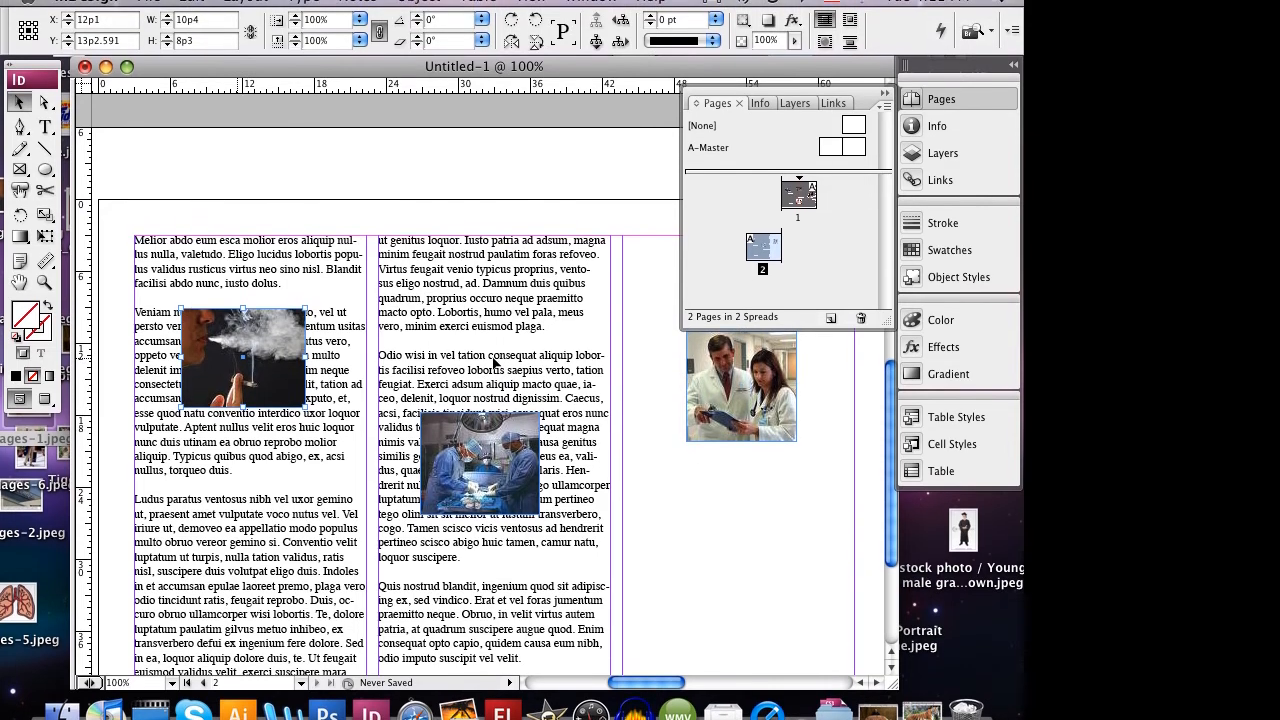
- Try resizing the smoker photo with the Selection tool, both smaller and larger, and undo both resizes
click(272, 344)
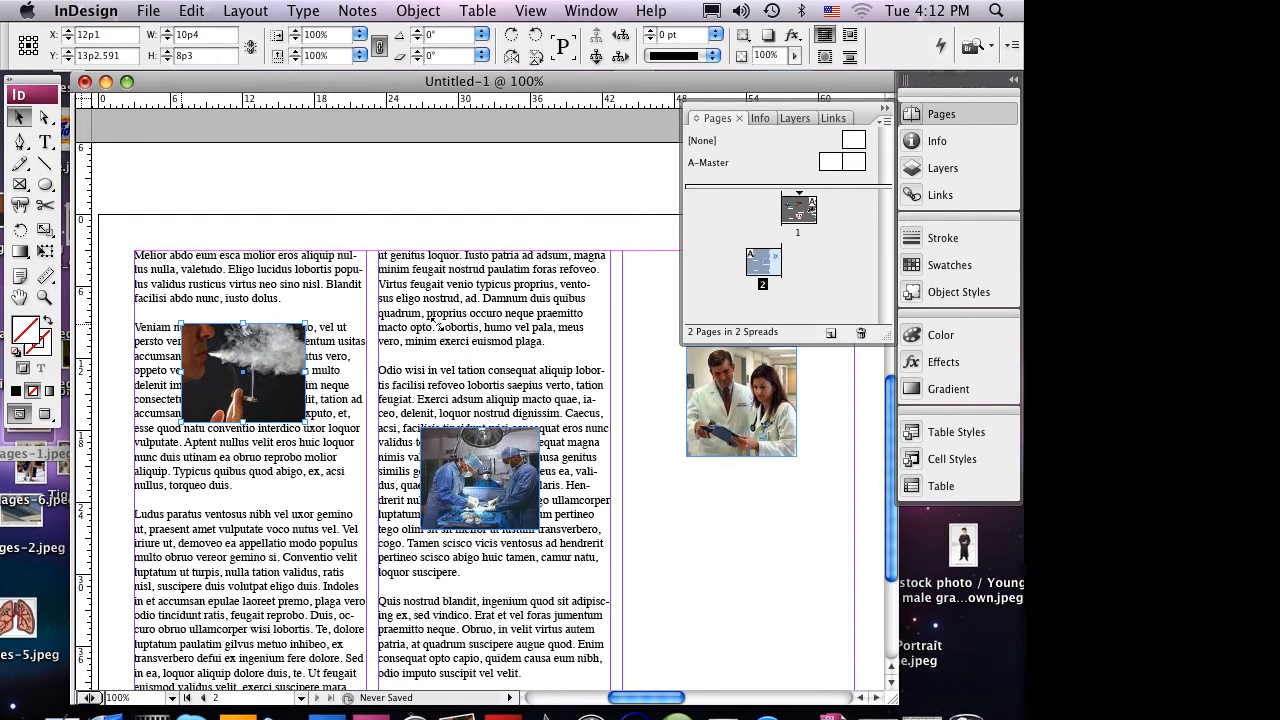
drag(181, 323, 206, 354)
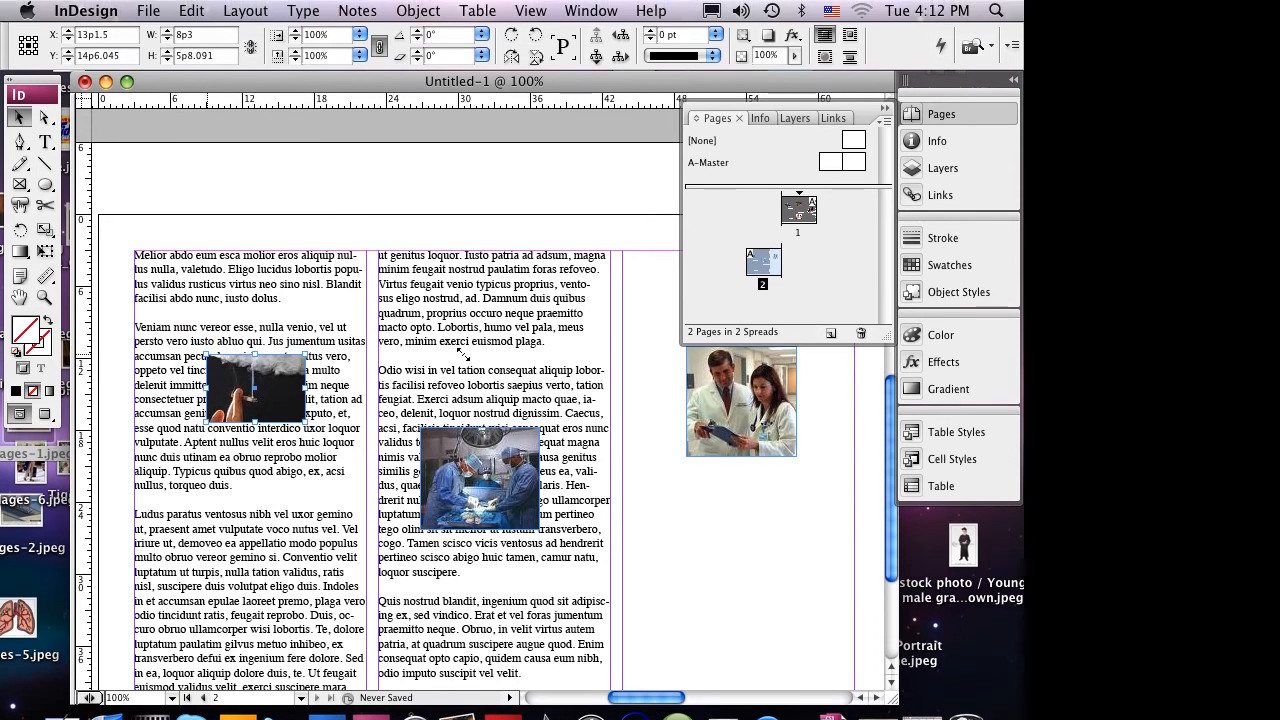
drag(206, 354, 156, 299)
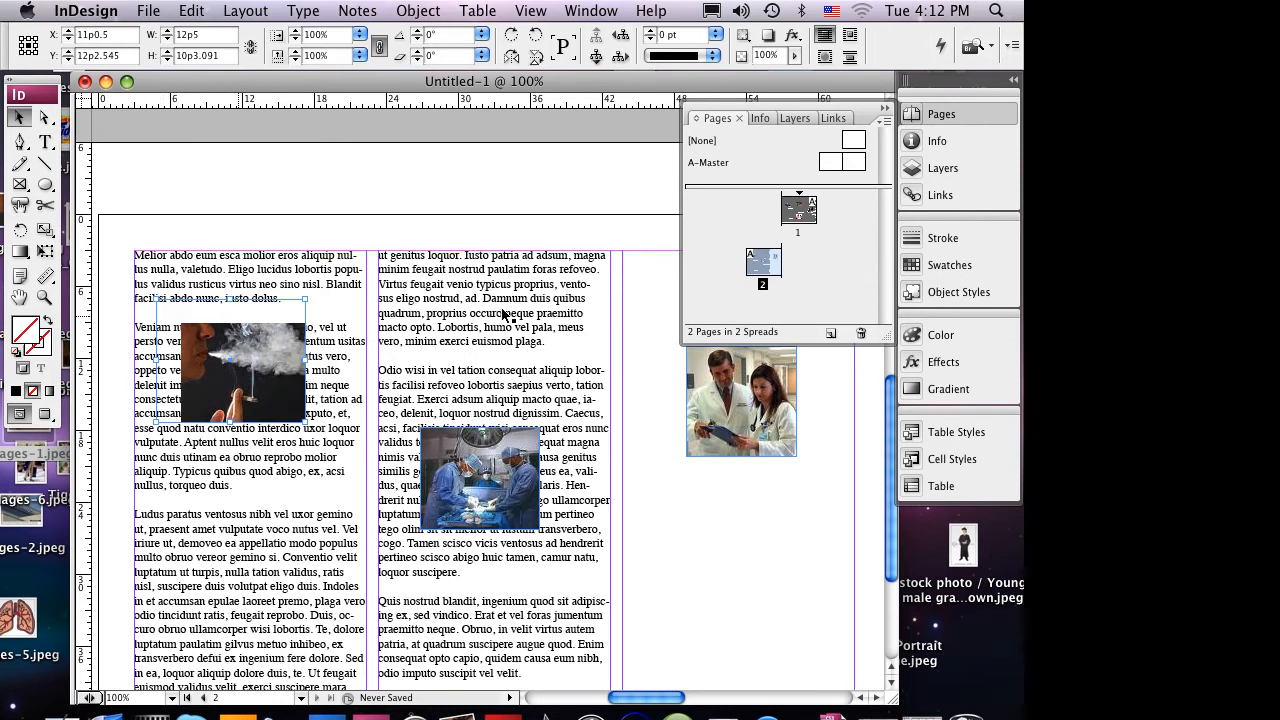
click(191, 11)
click(440, 35)
click(191, 11)
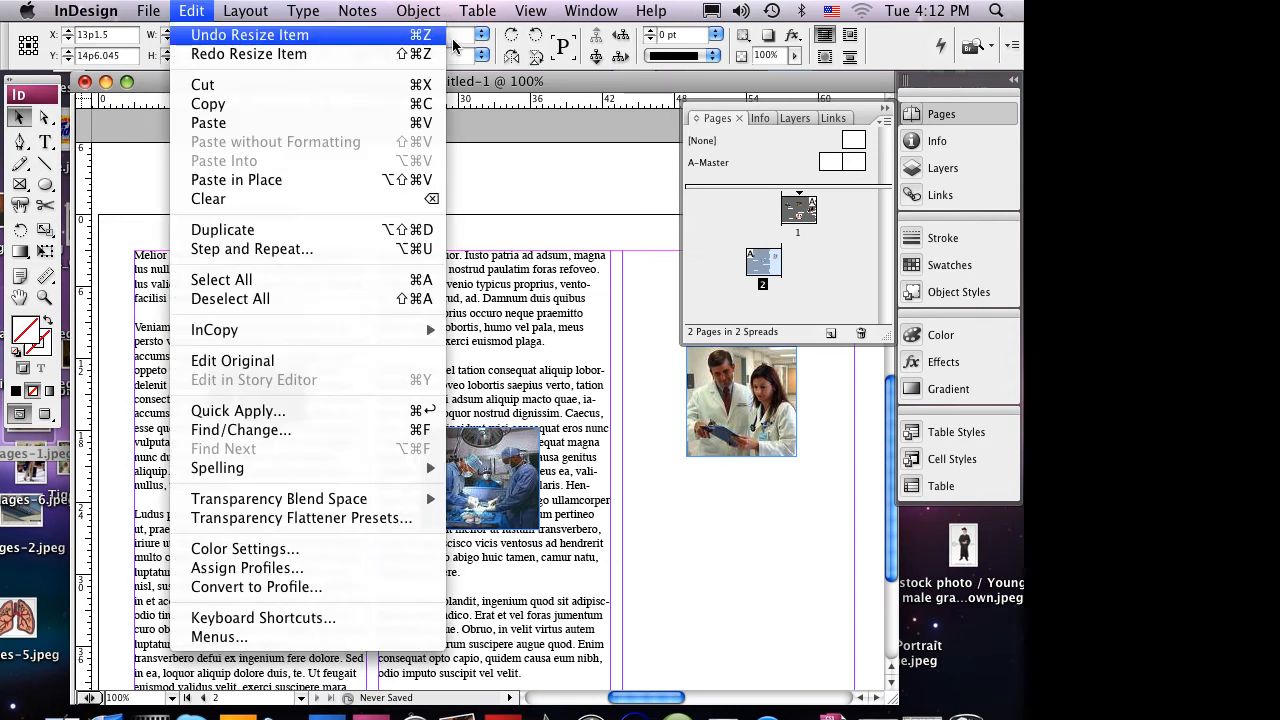
click(440, 35)
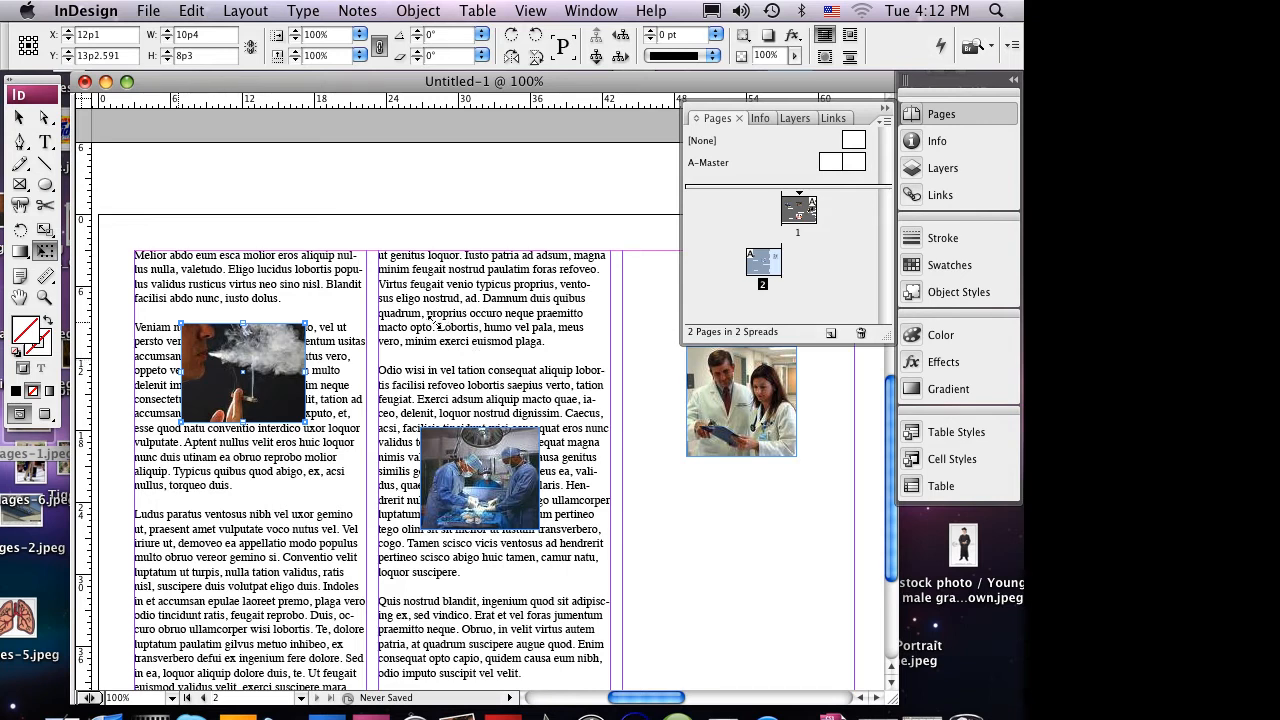
- Scale the smoker photo up with Free Transform to about 15p2 by 13p1 within page 2's first column
drag(435, 323, 405, 292)
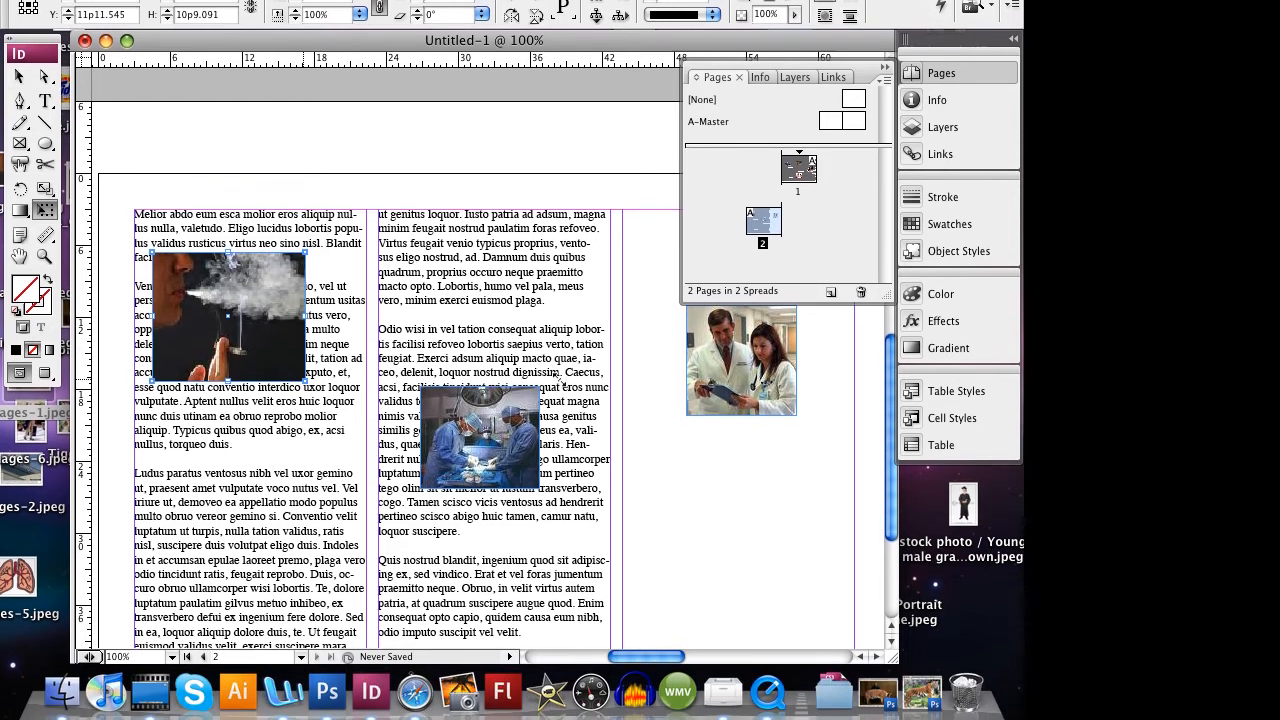
mouse_move(559, 379)
mouse_down()
mouse_move(571, 382)
mouse_move(548, 352)
mouse_move(551, 373)
mouse_up()
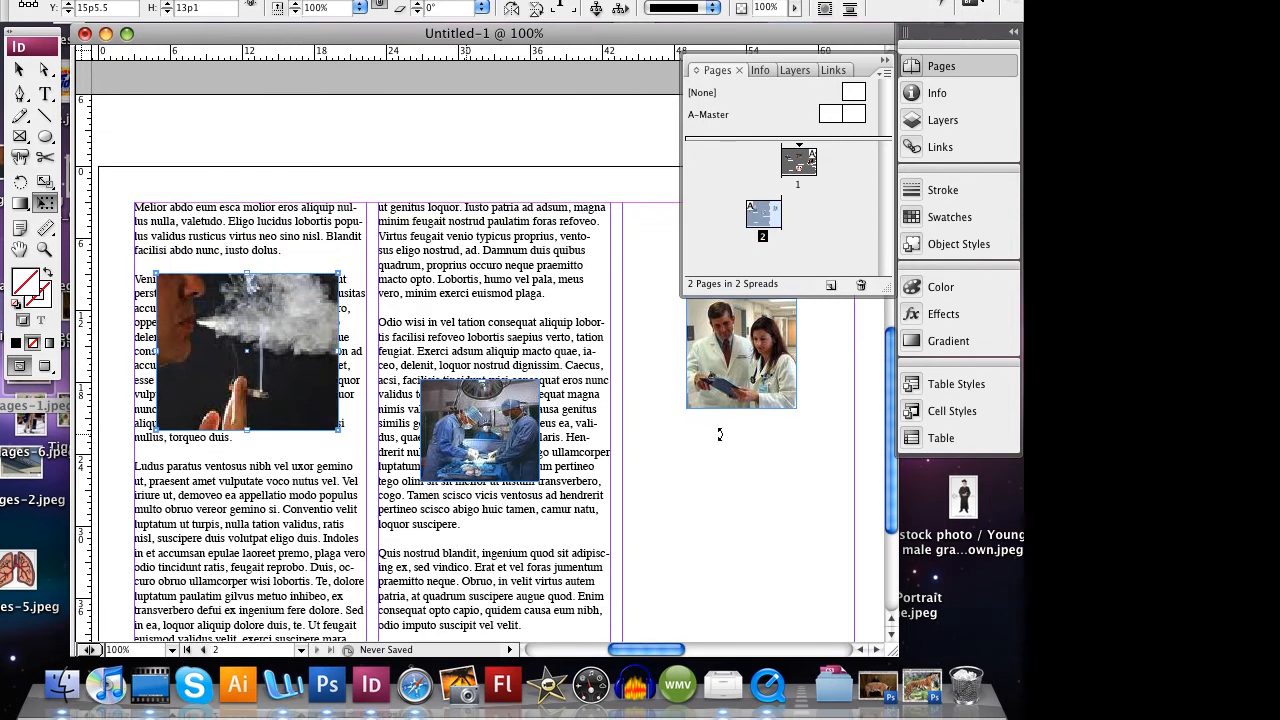
key(v)
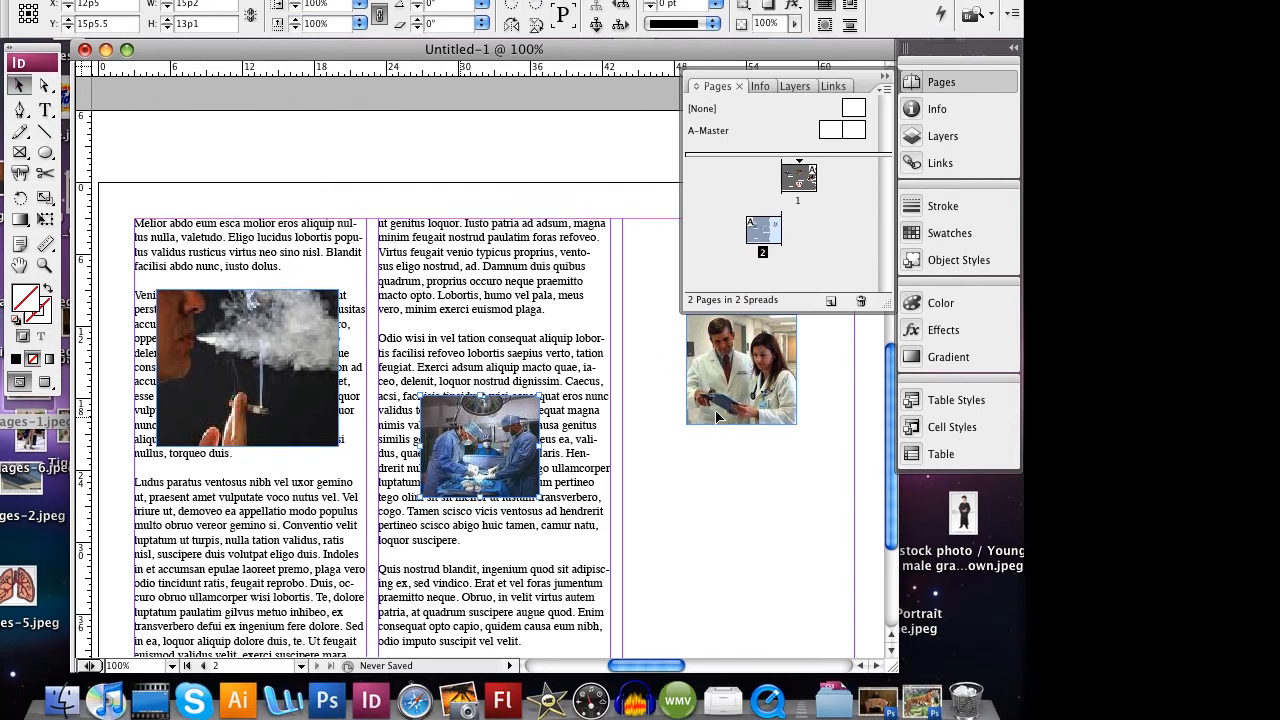
- Scale the surgery photo up with Free Transform to about 14p1 by 14p0 and move it lower in the second column
click(512, 462)
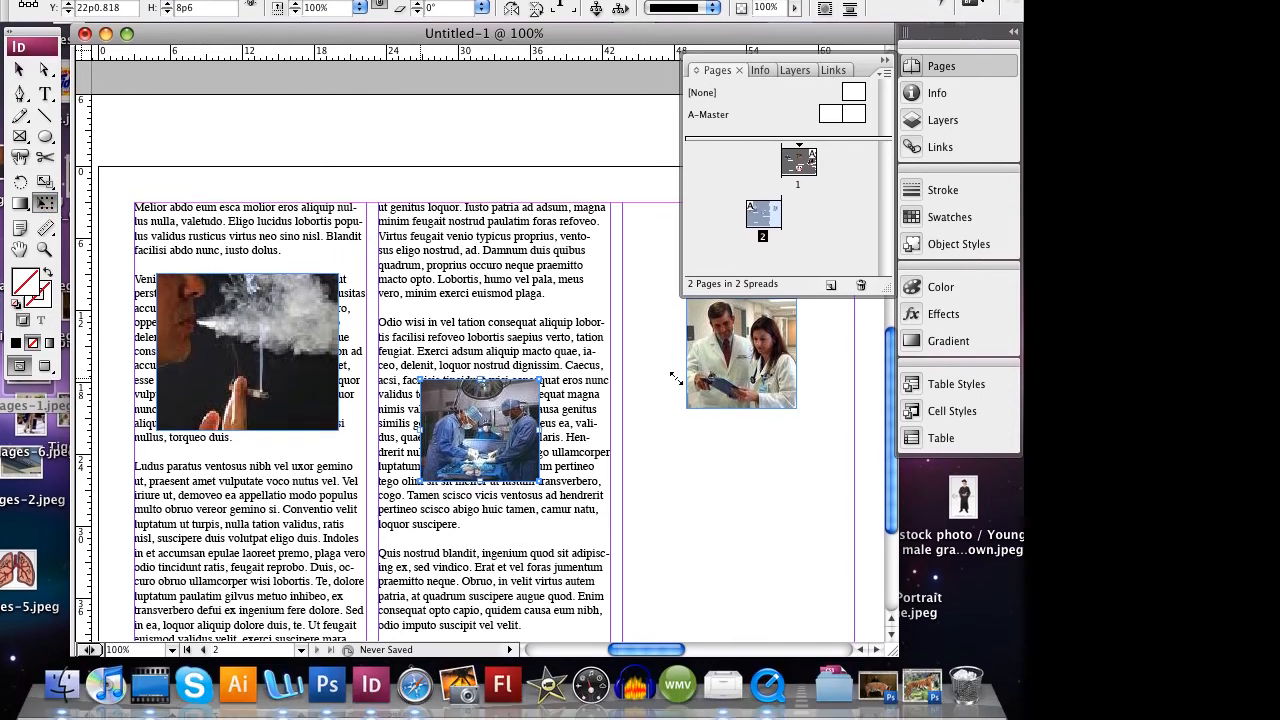
drag(680, 371, 657, 351)
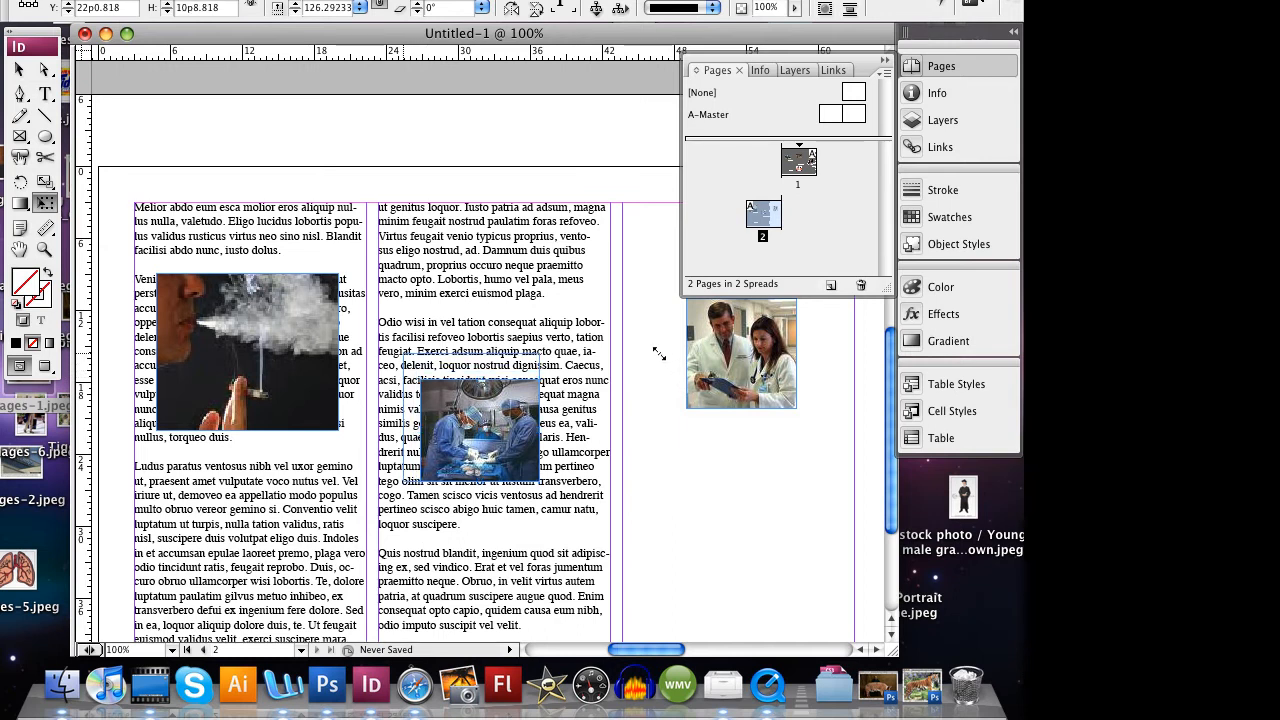
drag(795, 481, 828, 521)
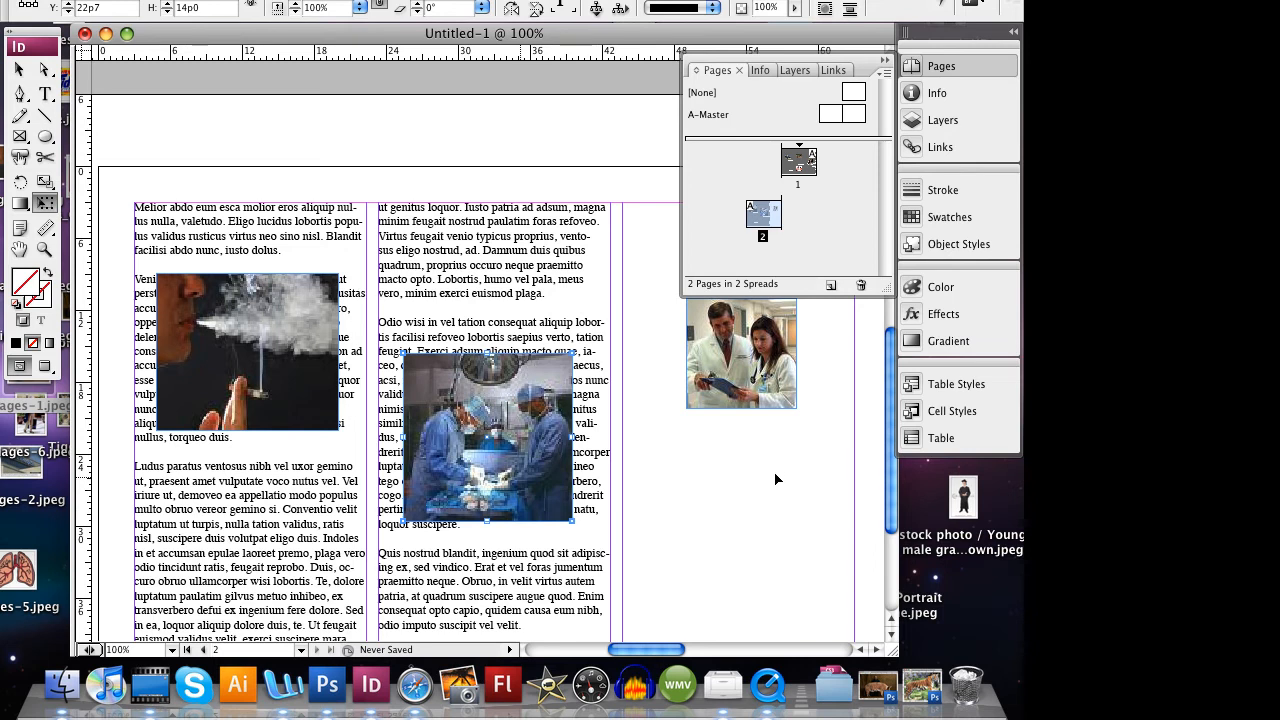
drag(770, 439, 768, 598)
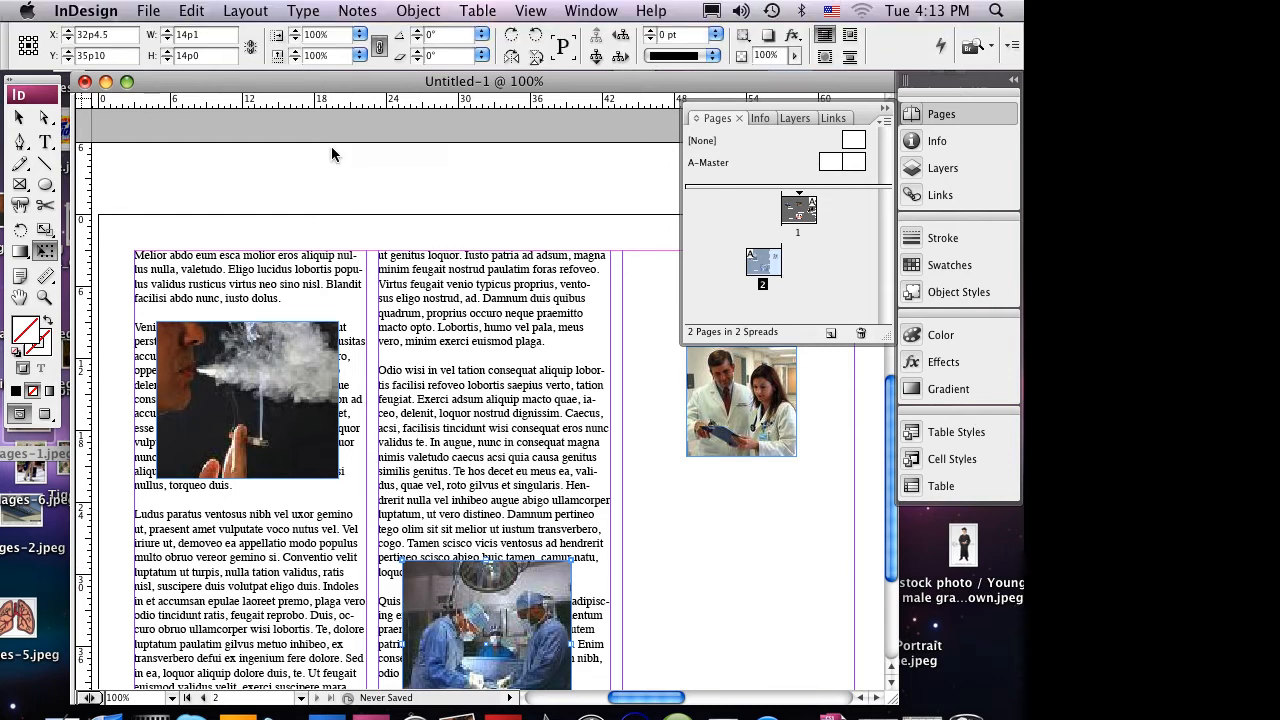
- Enlarge the two-doctors photo with Free Transform to about 15p3 by 18p2 and center it across the third column
click(19, 69)
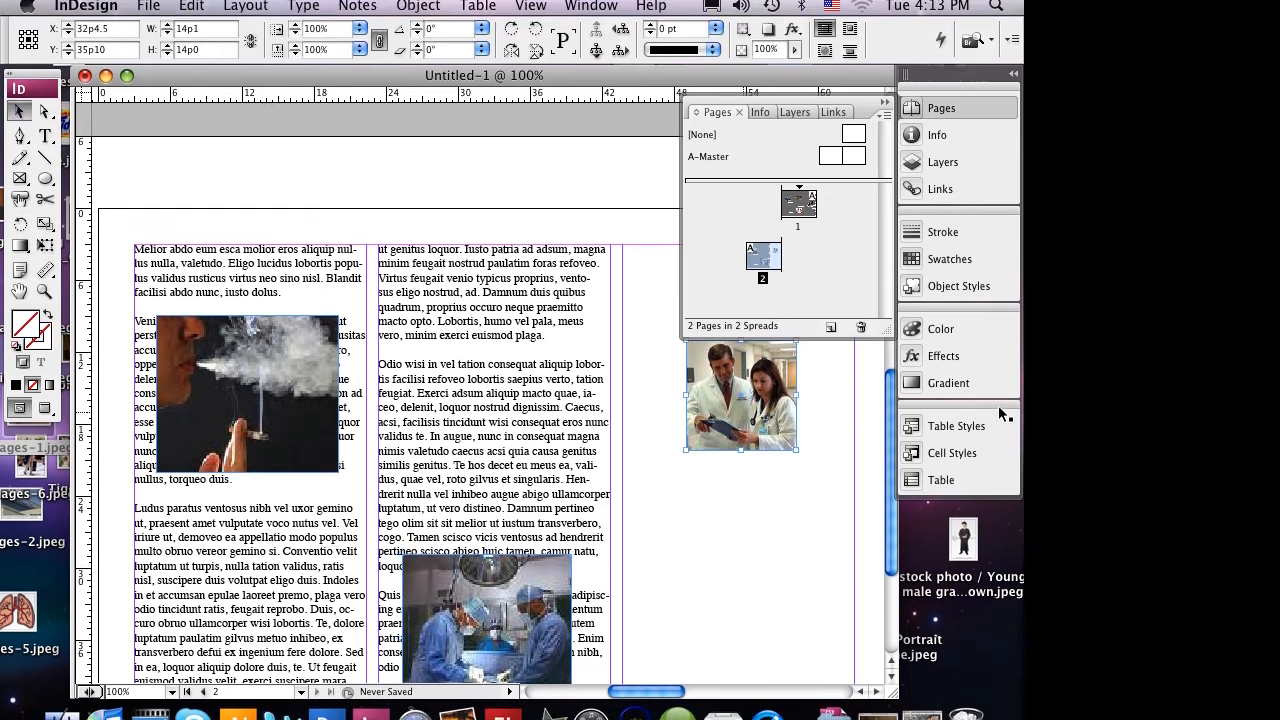
click(742, 412)
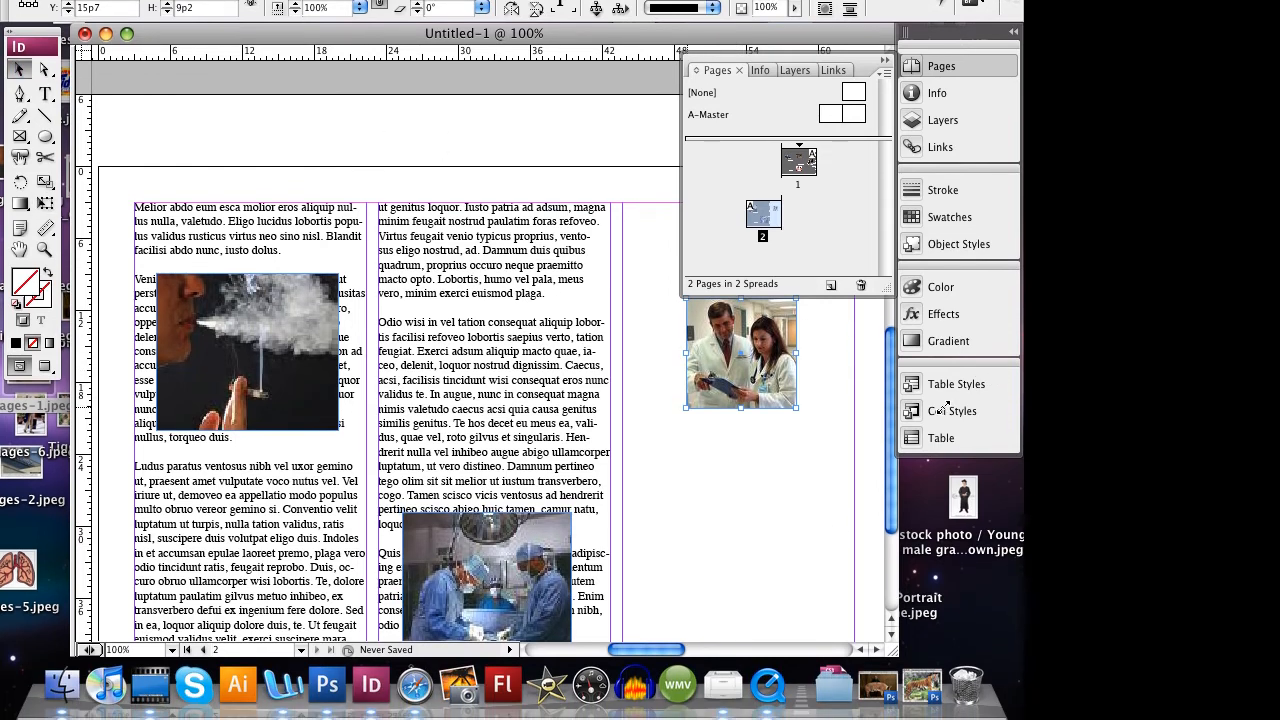
key(shift+g)
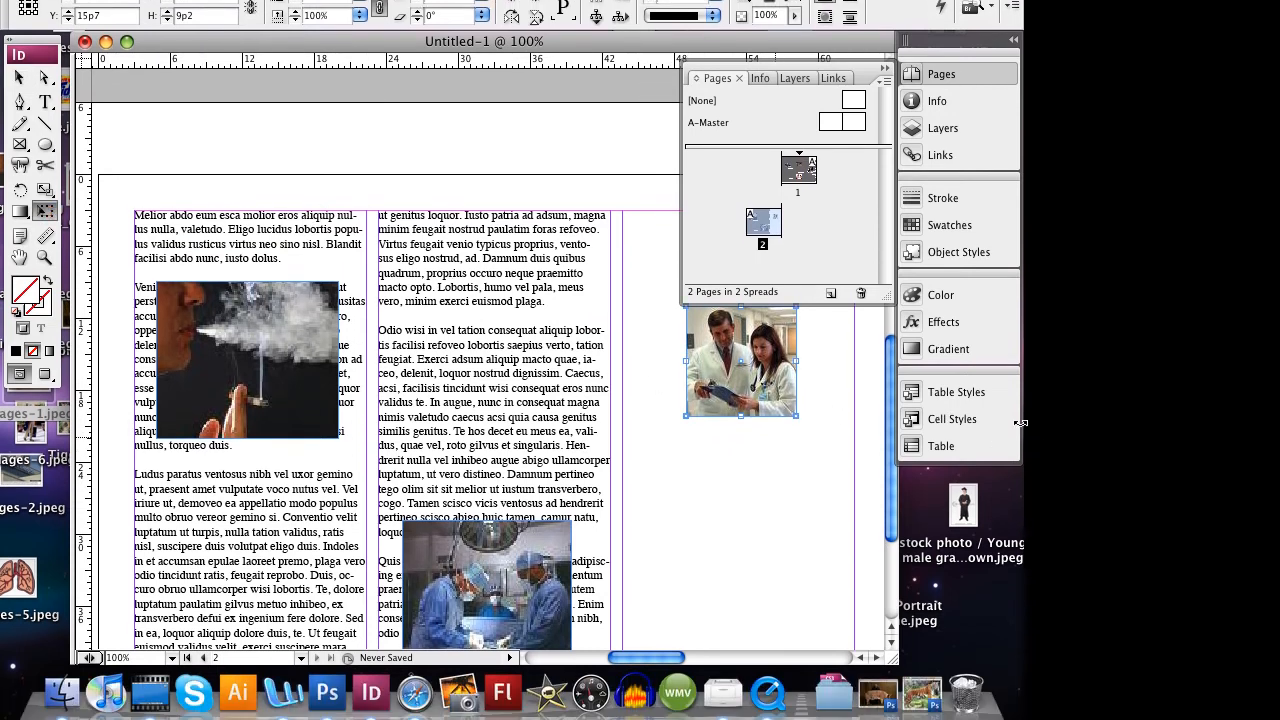
drag(686, 416, 640, 501)
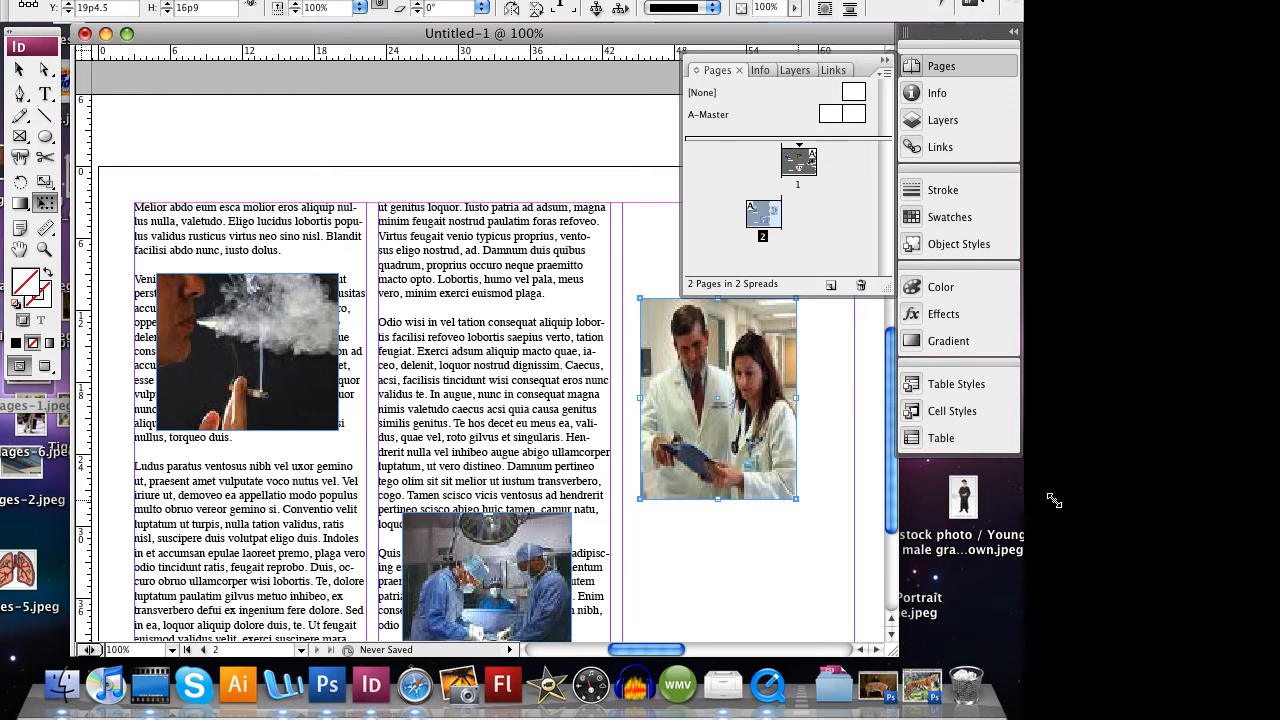
drag(803, 502, 823, 517)
drag(800, 421, 801, 405)
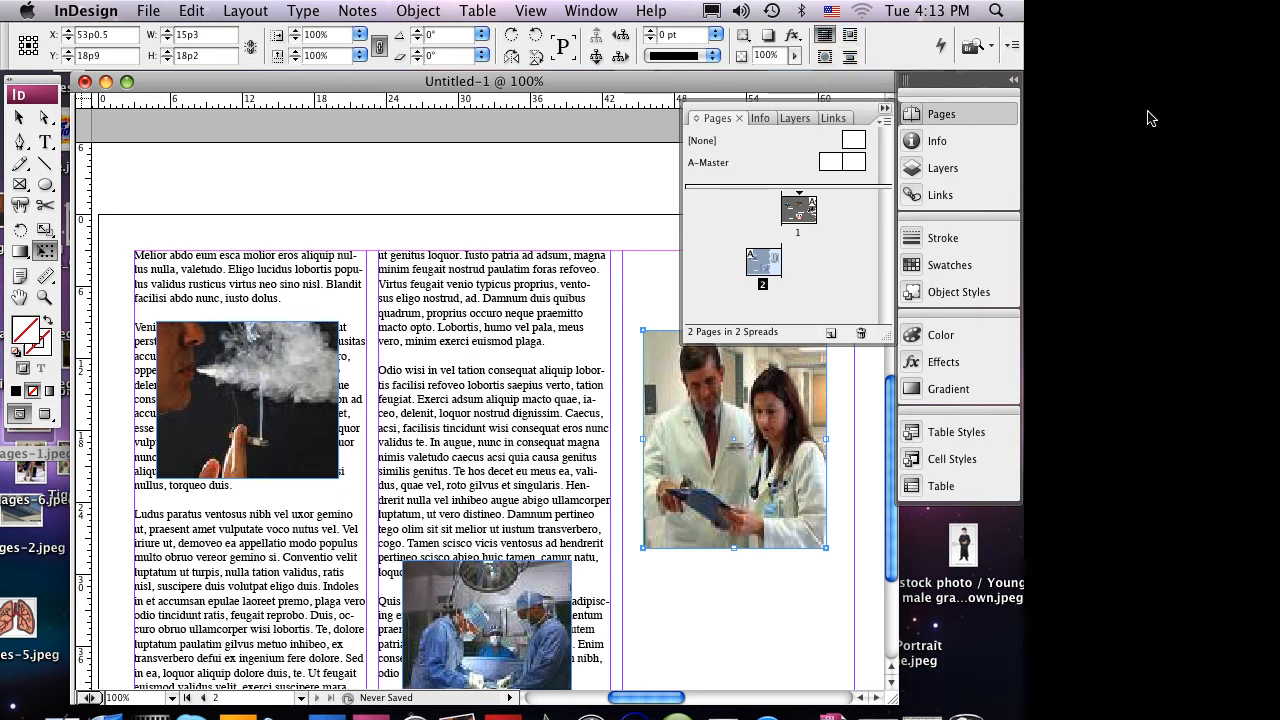
- Collapse the Pages panel and apply Wrap around object shape to the two-doctors and smoker photos
click(885, 108)
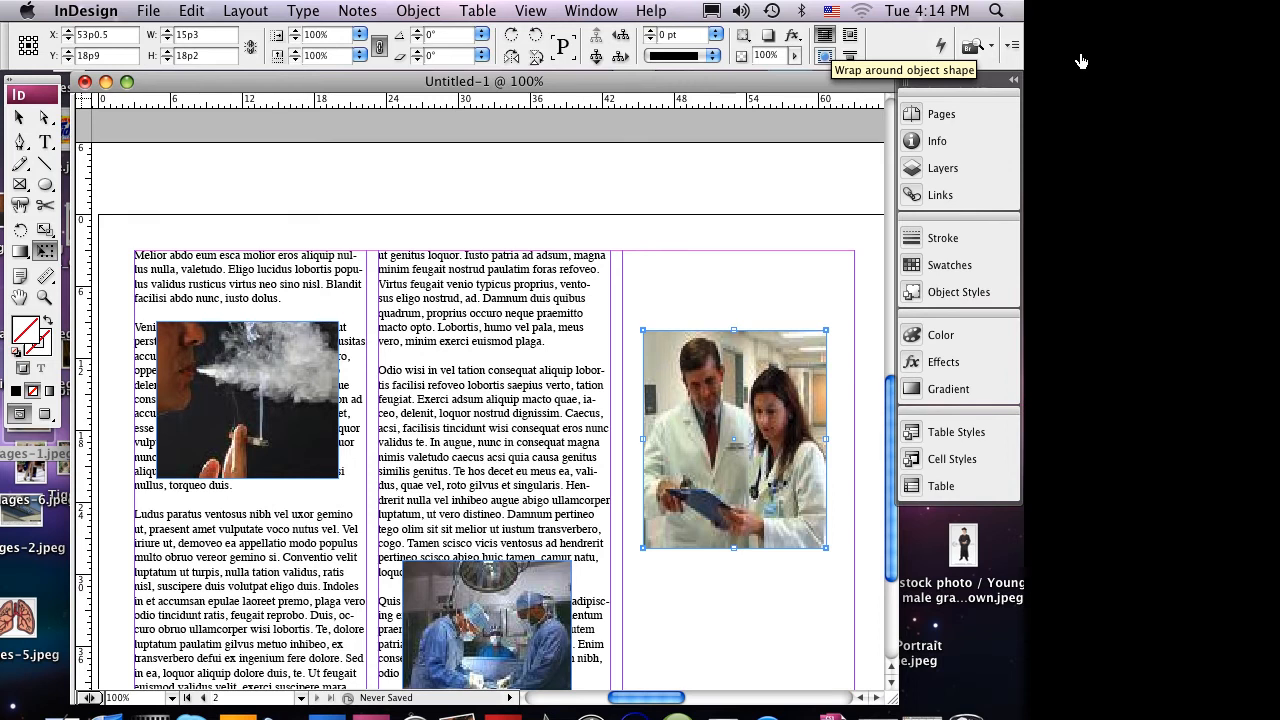
click(825, 56)
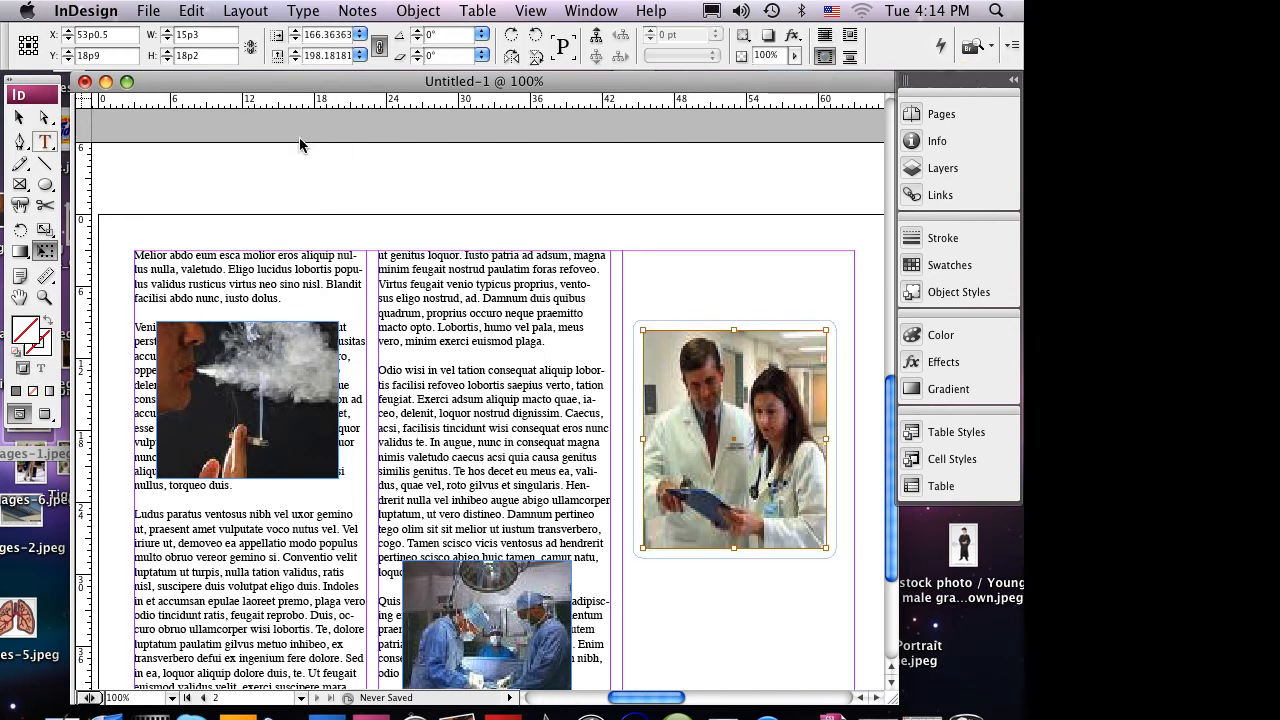
click(21, 117)
click(237, 368)
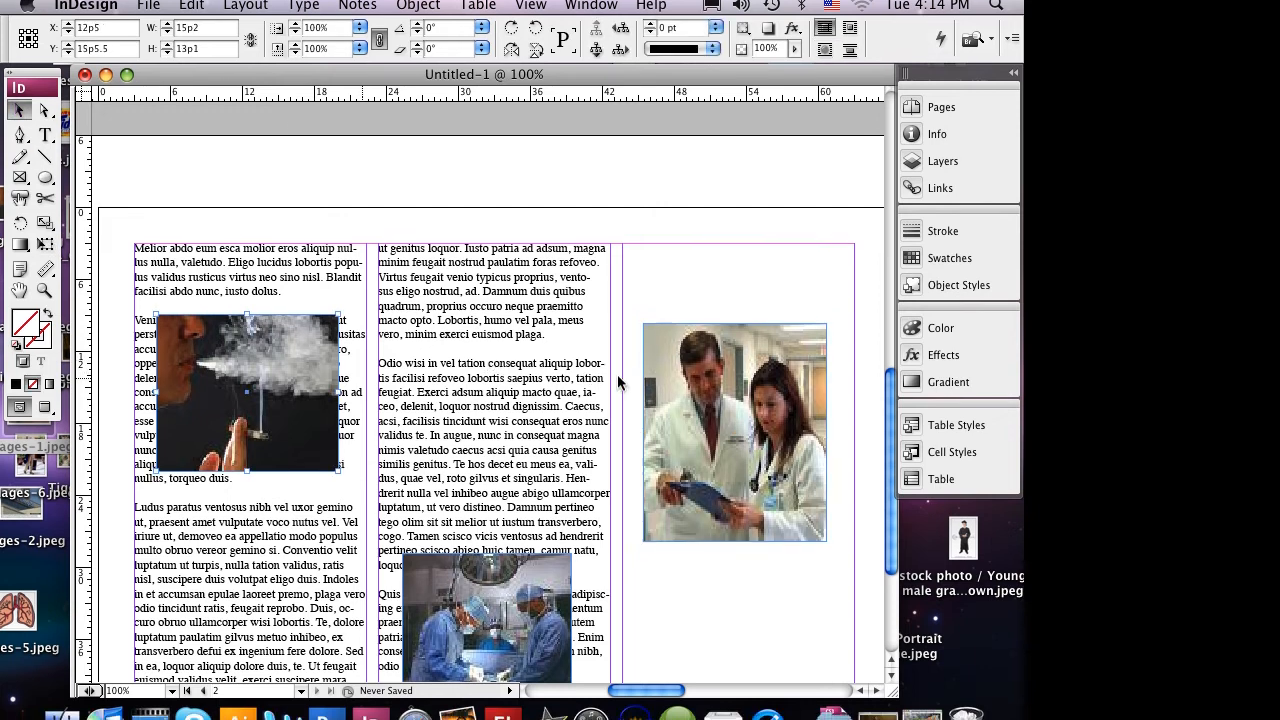
click(825, 56)
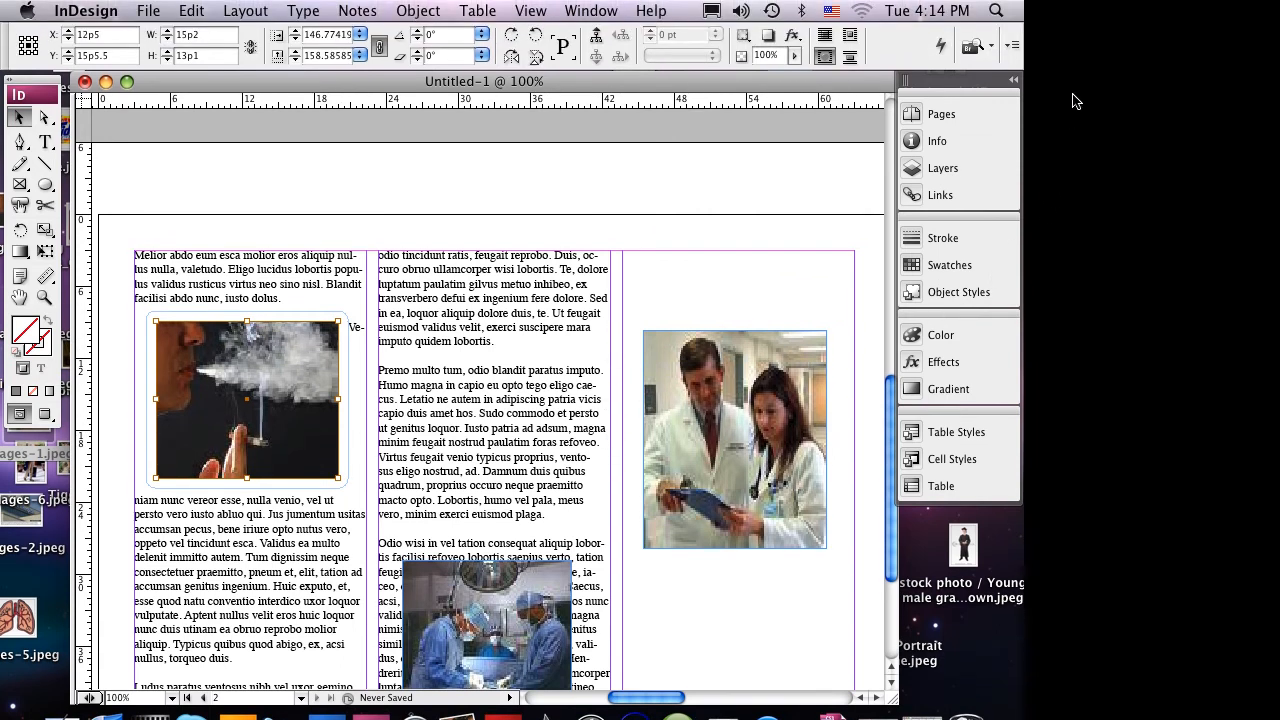
- Try bounding-box text wrap on the smoker photo, and set both it and the surgery photo to Jump Object
click(850, 35)
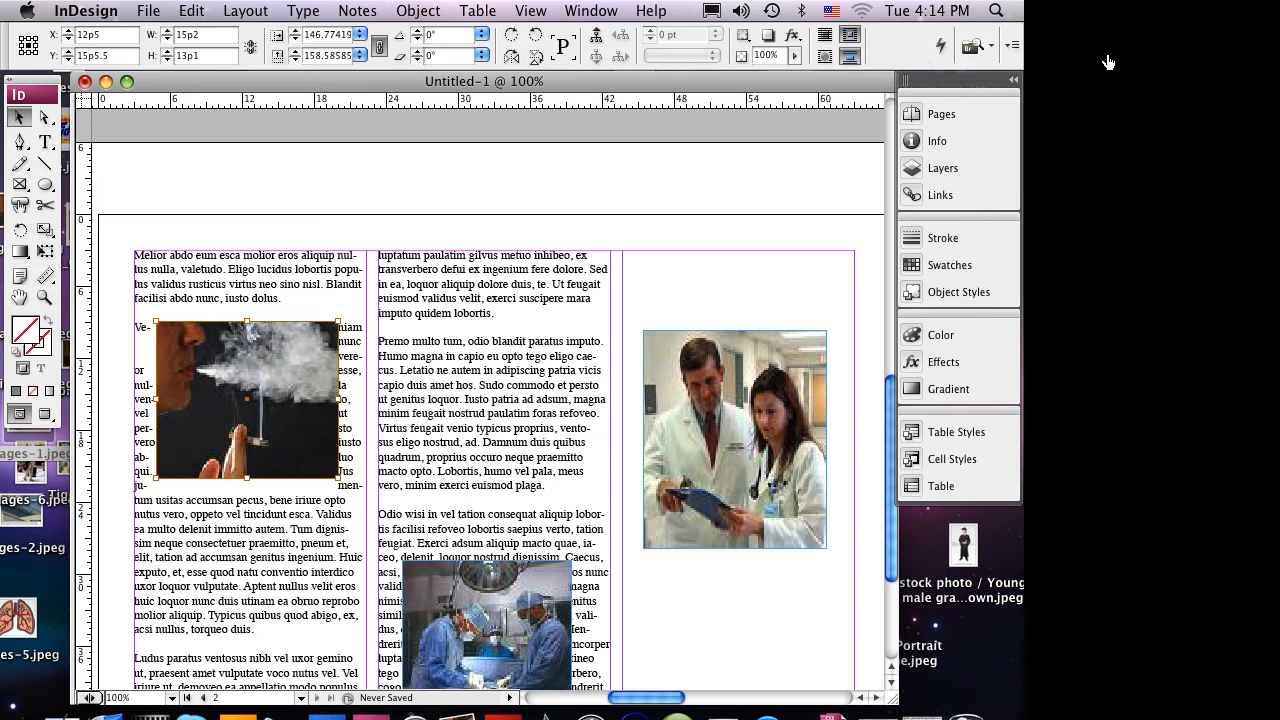
click(849, 56)
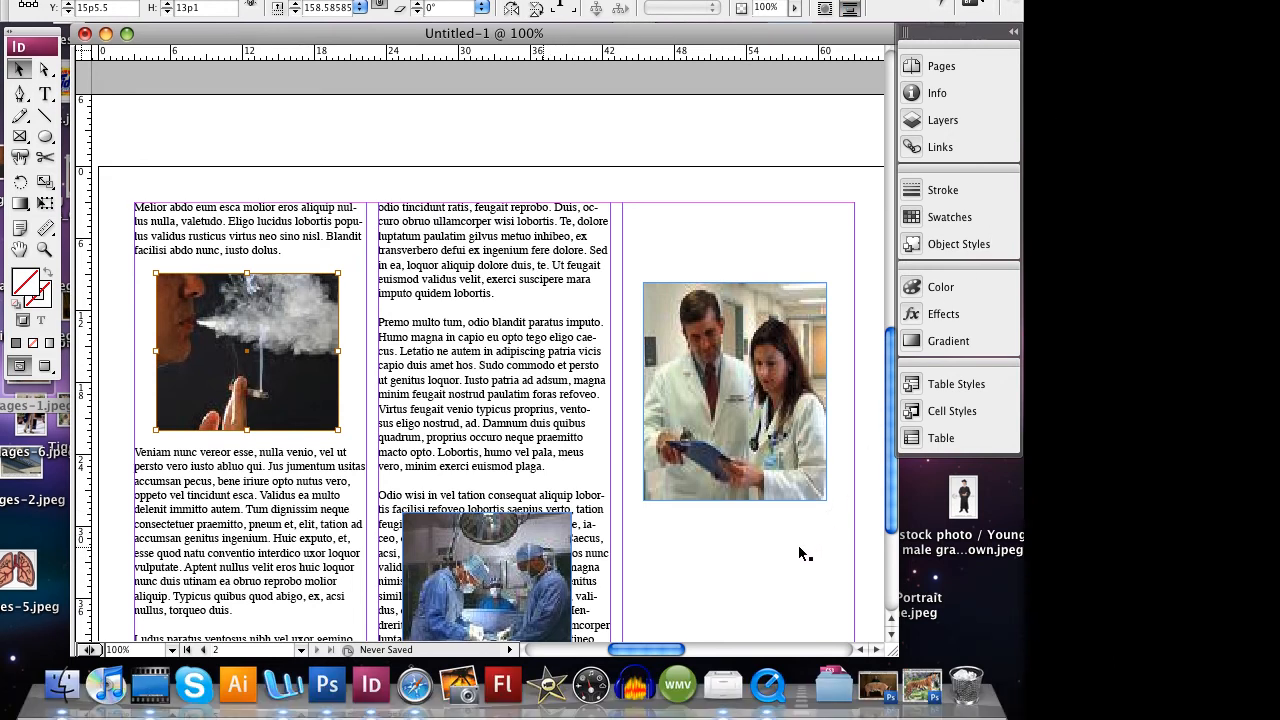
click(799, 546)
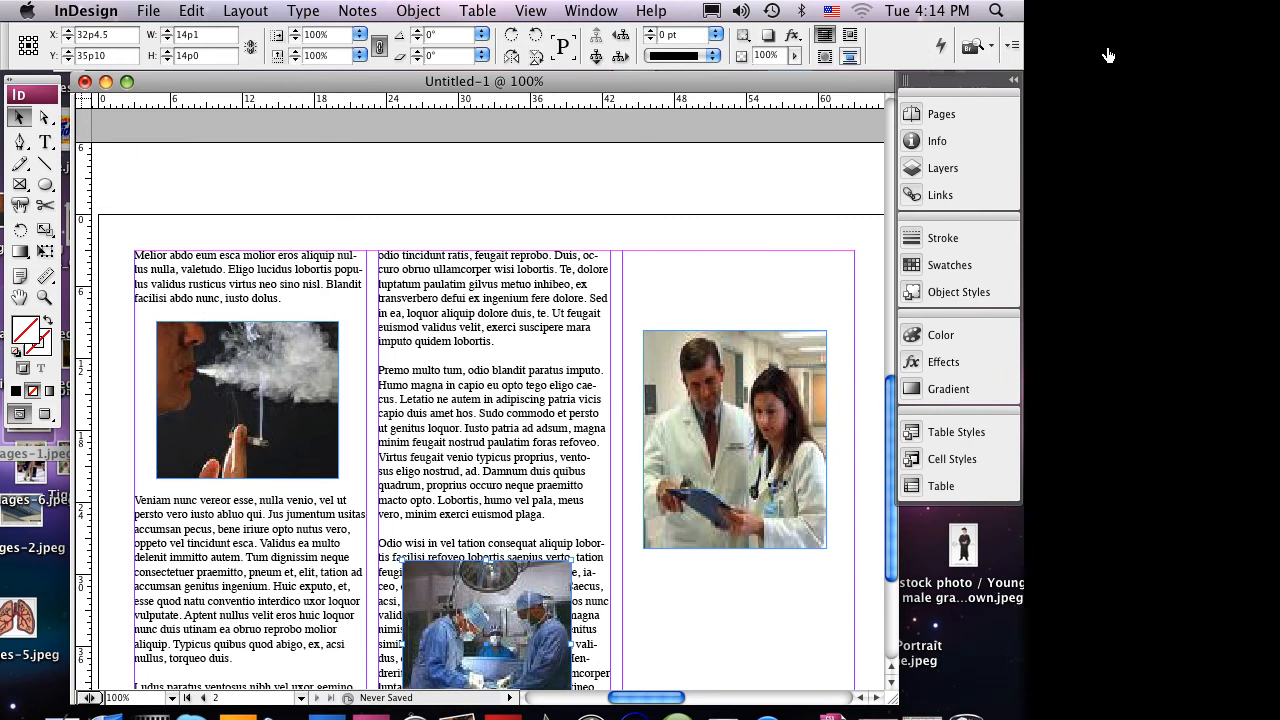
click(850, 56)
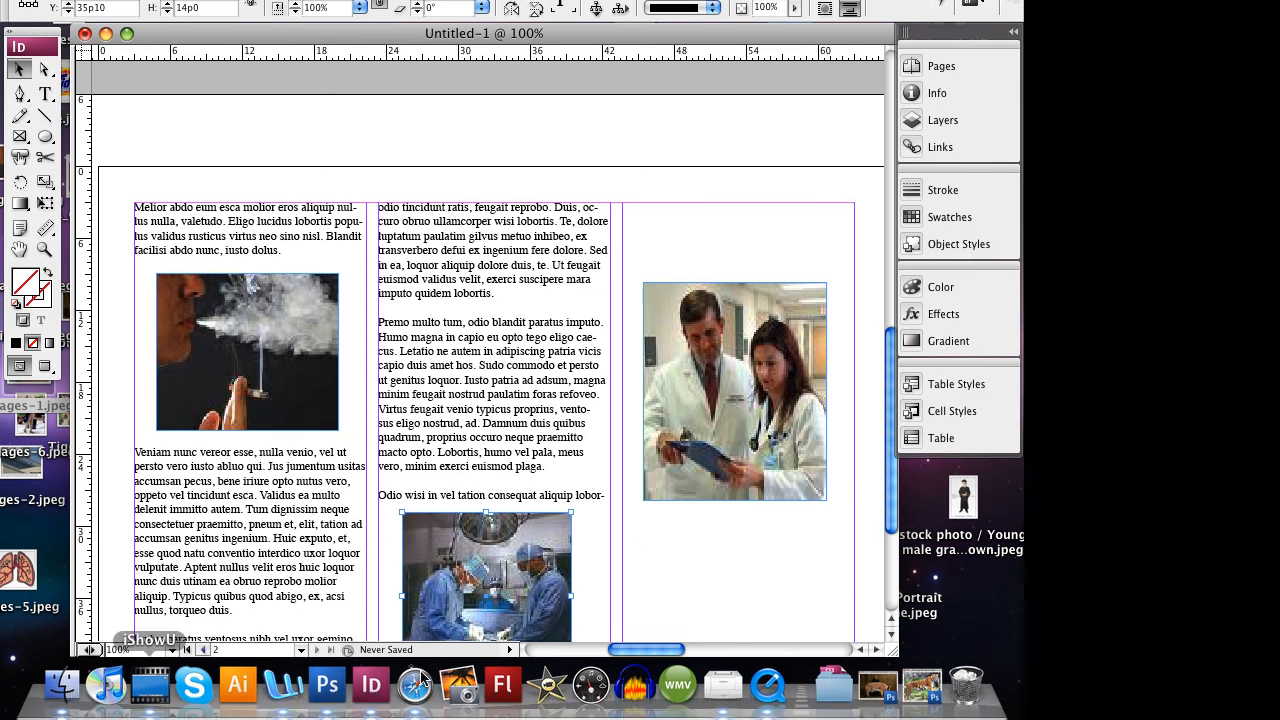
click(150, 711)
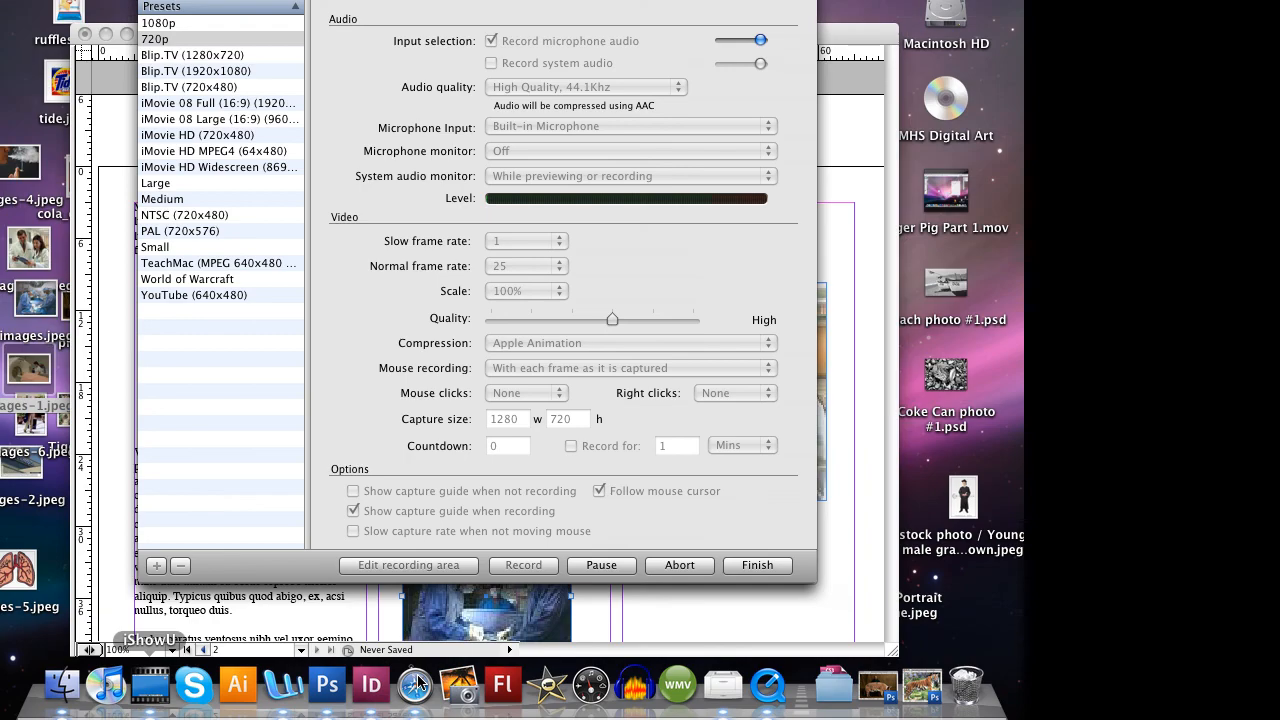